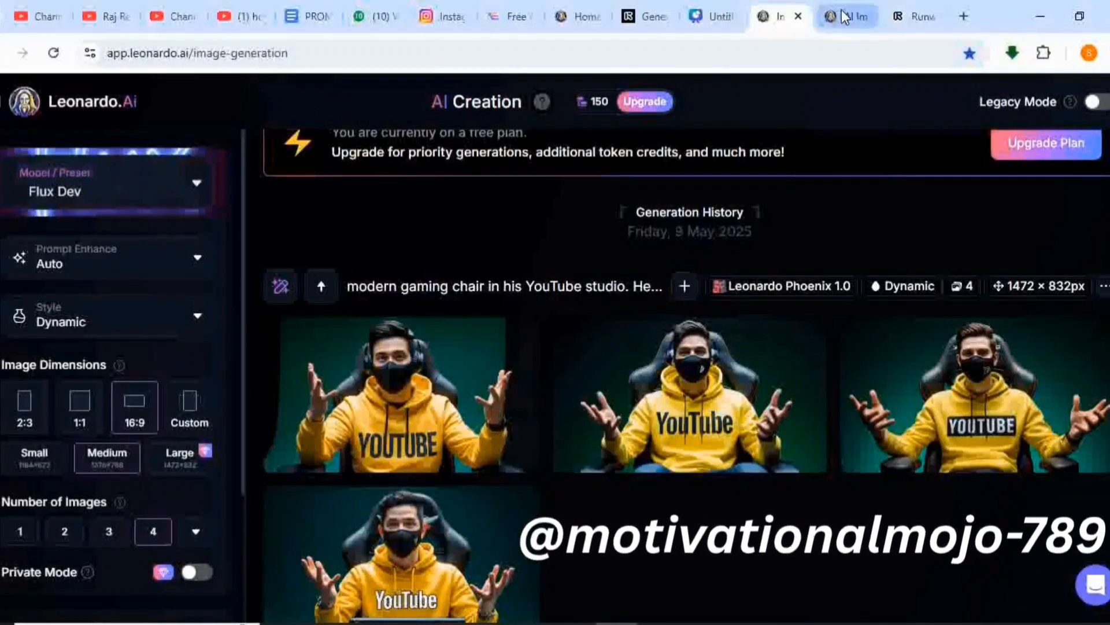
Launch the Leonardo.Ai app from its homepage and open the Image generation tool
mouse_move(849, 22)
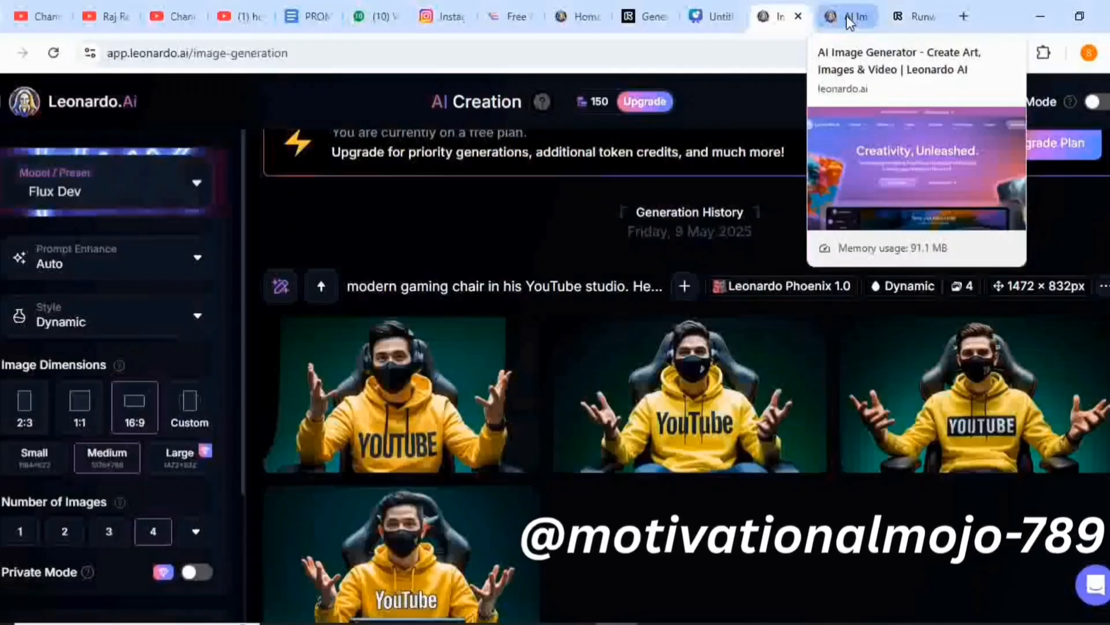
click(842, 18)
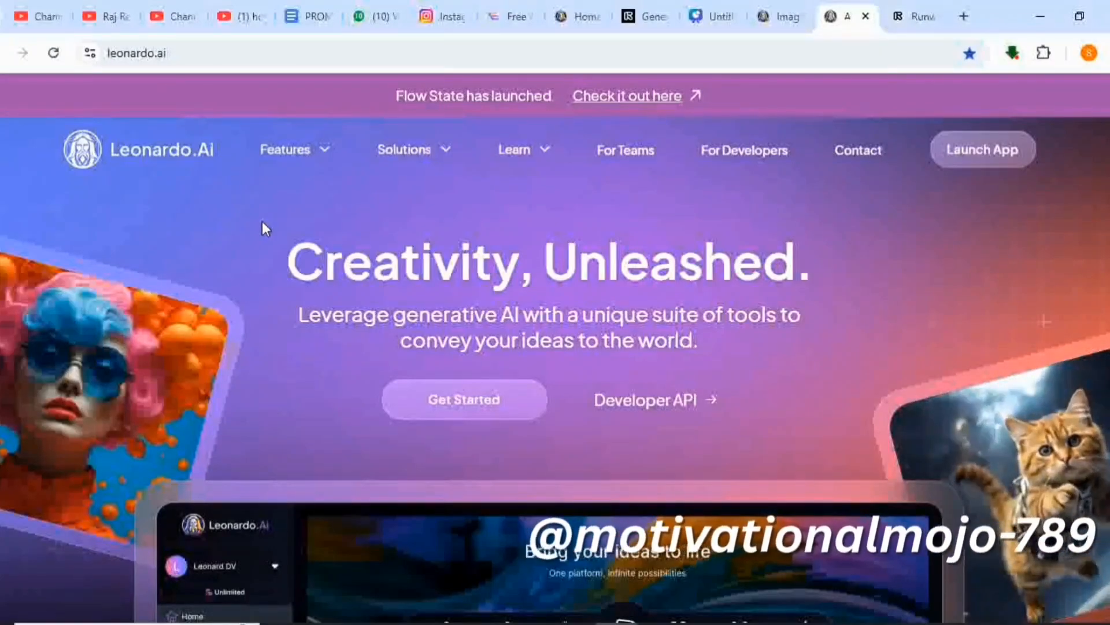
click(484, 406)
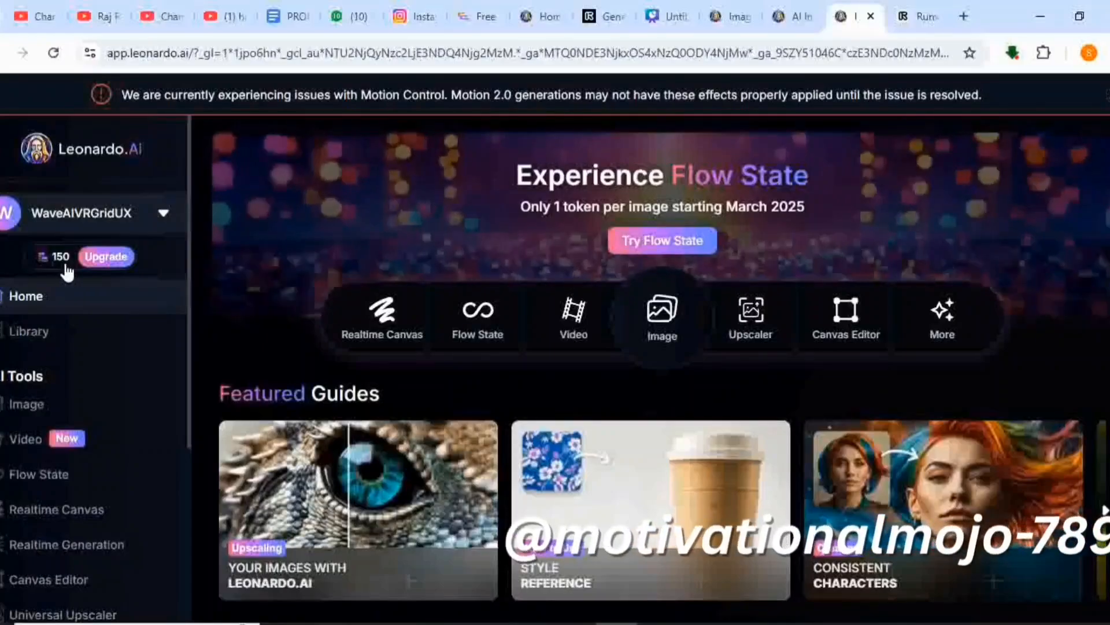
mouse_move(65, 266)
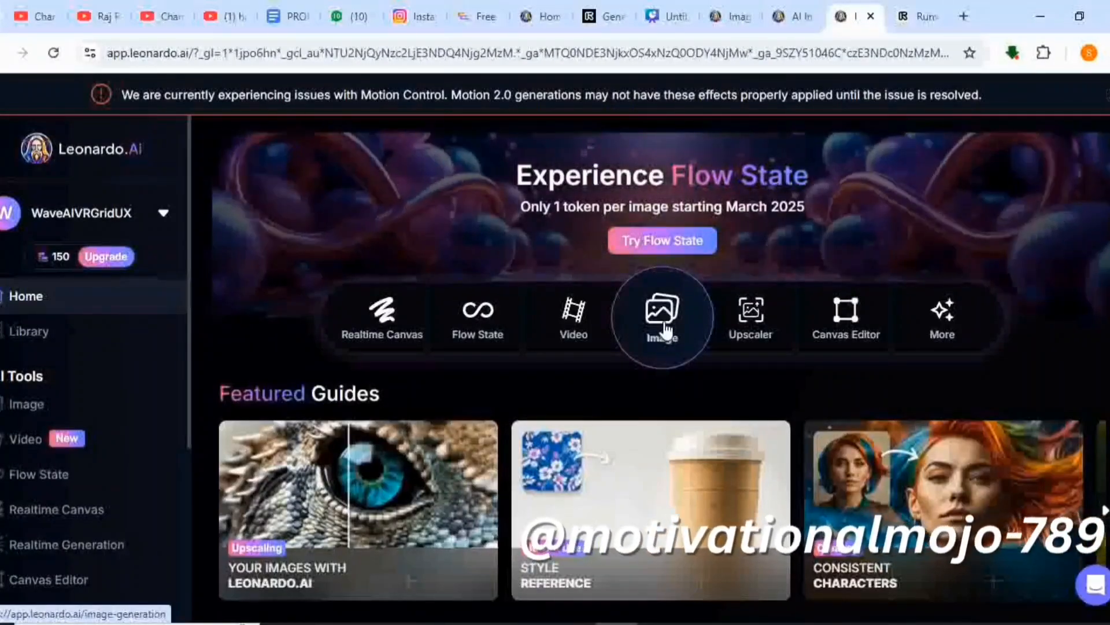
click(664, 330)
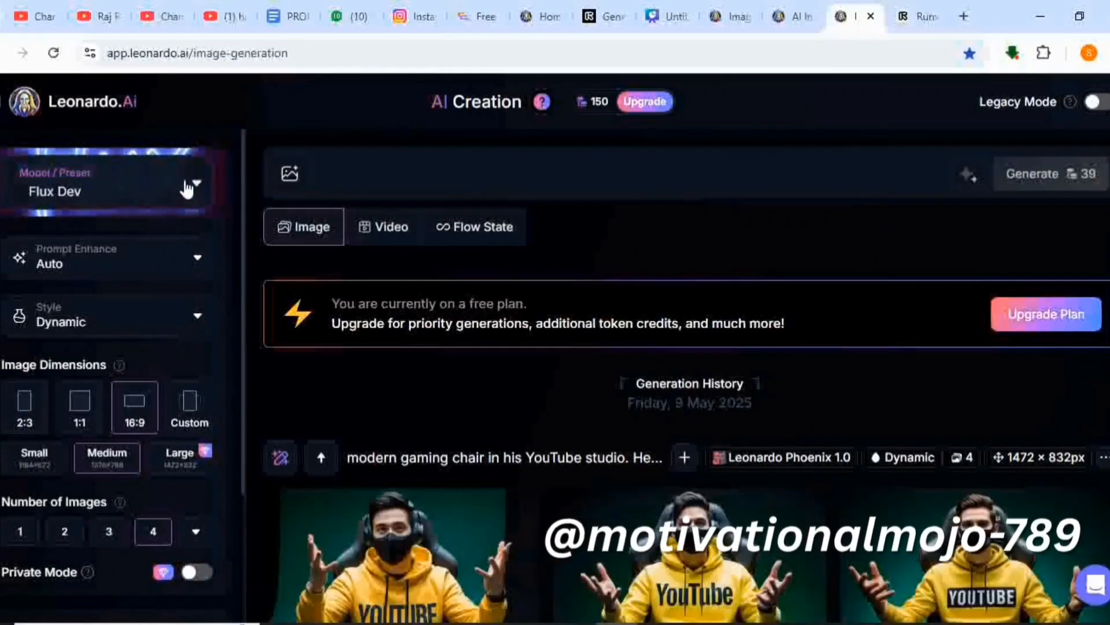
Review the available models with Flux Dev selected, turn Prompt Enhance off, and choose the Dynamic style
click(191, 198)
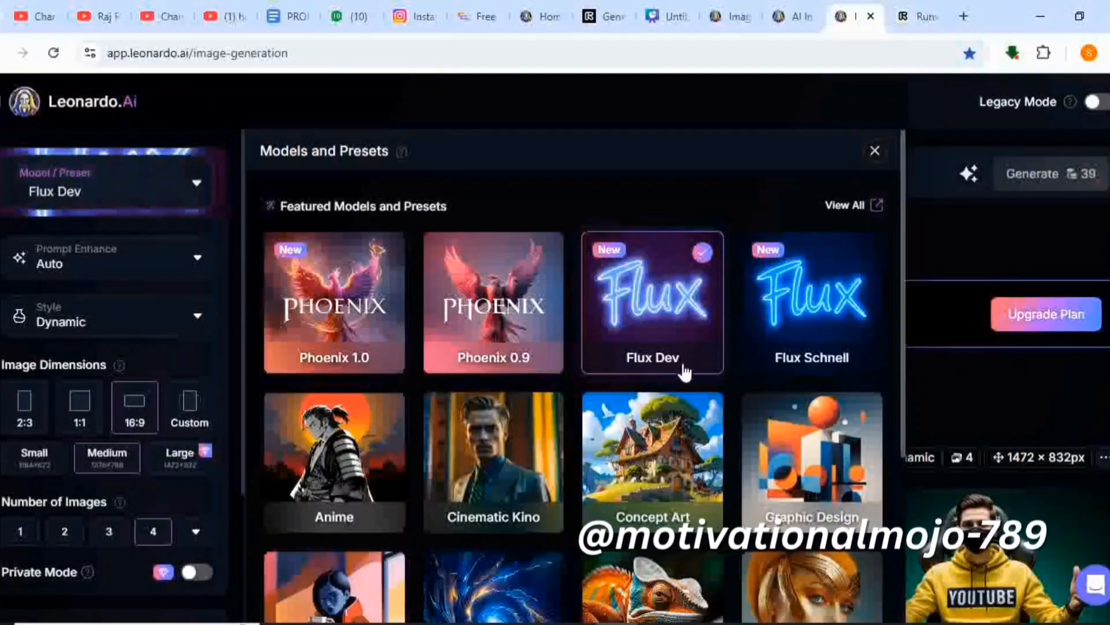
click(129, 270)
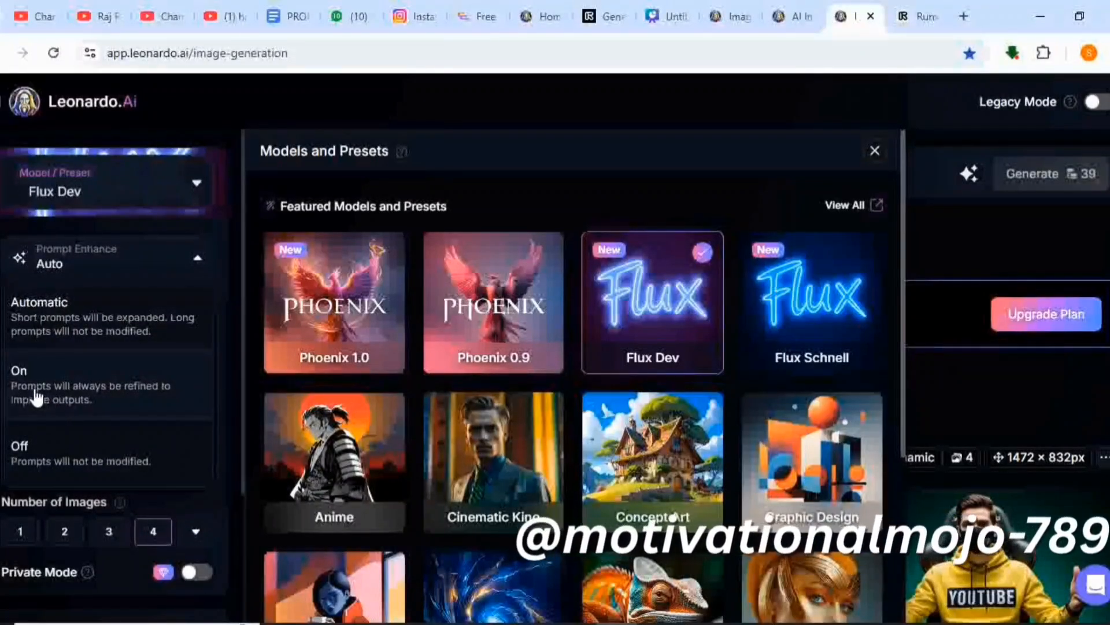
click(36, 456)
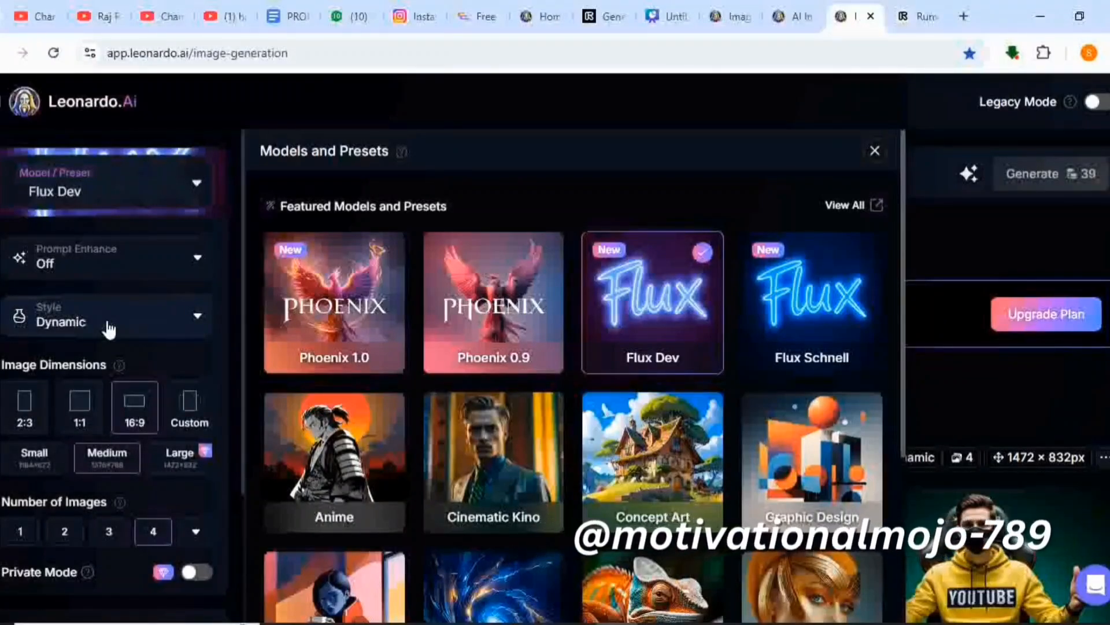
click(108, 330)
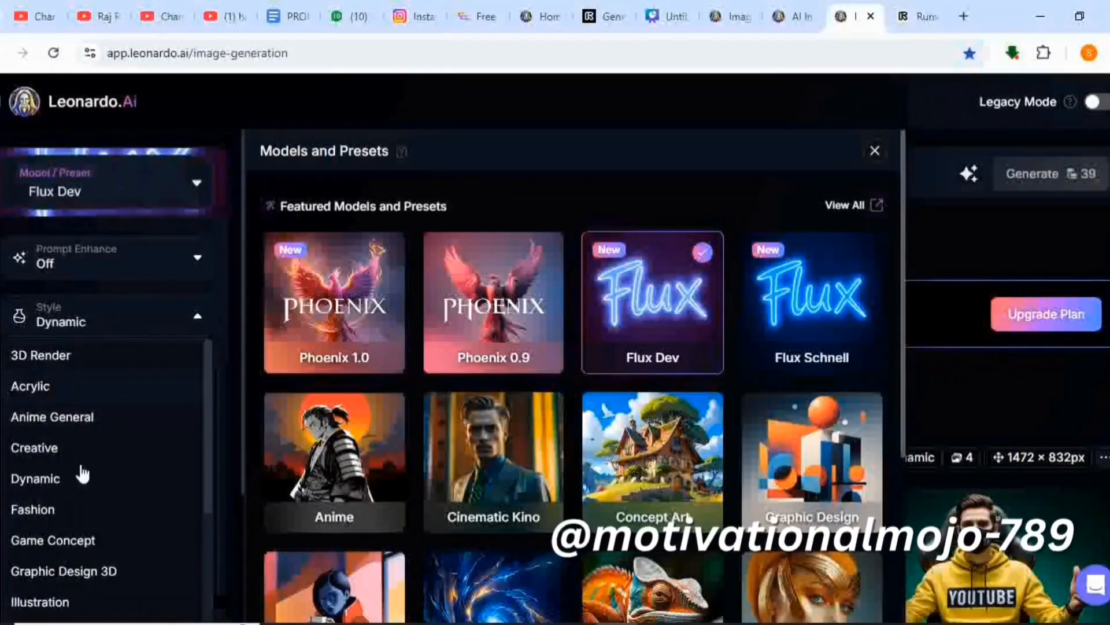
click(64, 489)
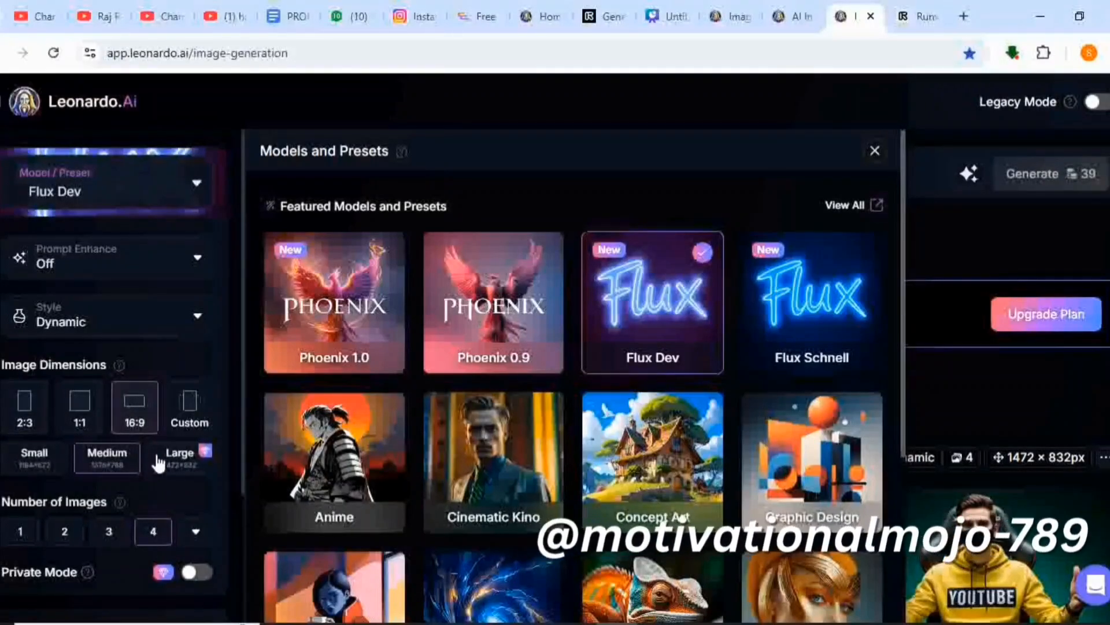
click(109, 530)
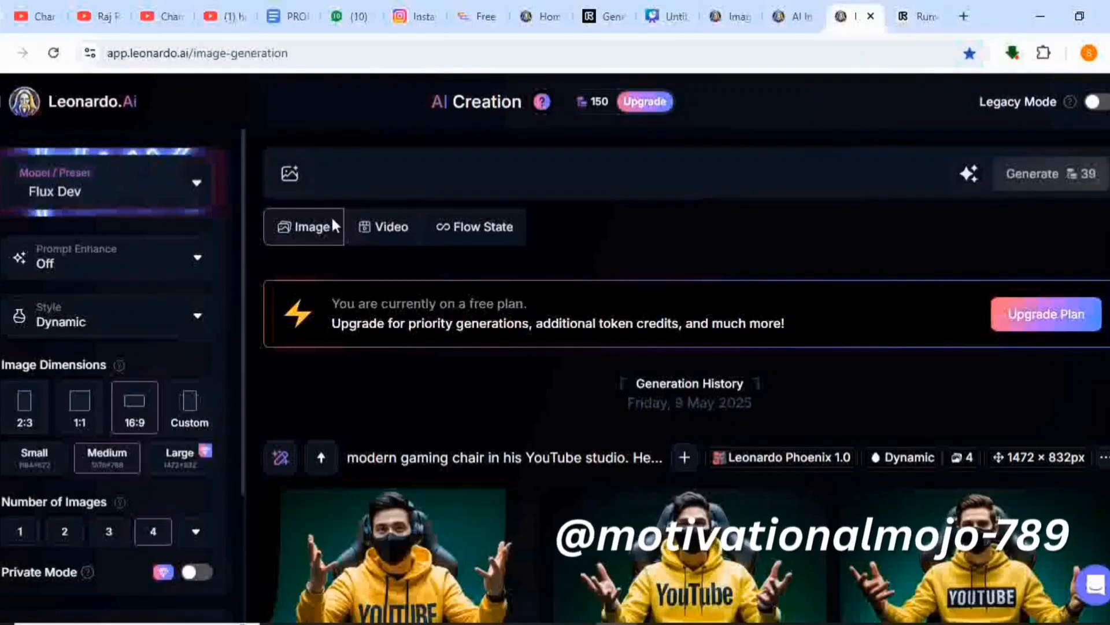
Switch to the PROMPTS document in Google Docs and copy the full prompt under "For Boy (With Channel Name)"
click(440, 170)
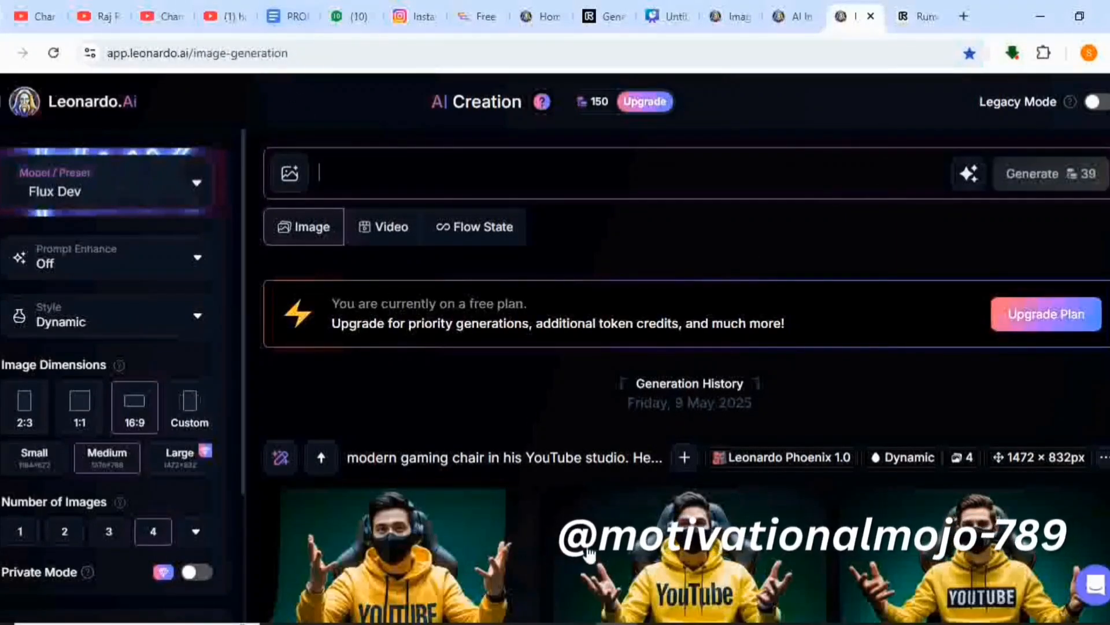
click(290, 17)
scroll(599, 433, down, 6)
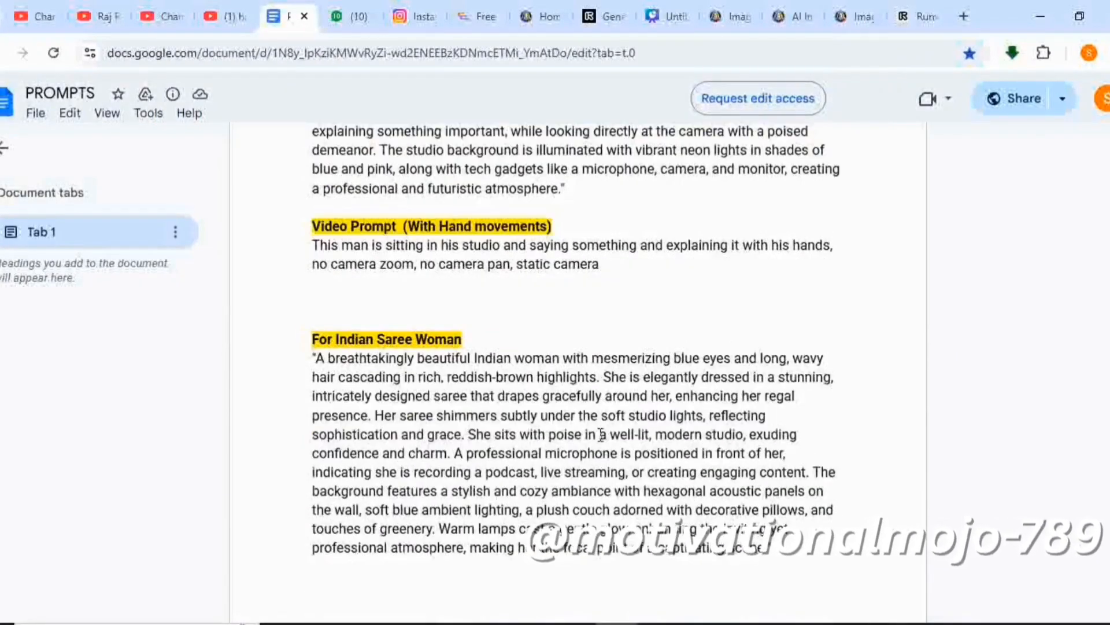
scroll(601, 437, up, 5)
scroll(602, 438, up, 1)
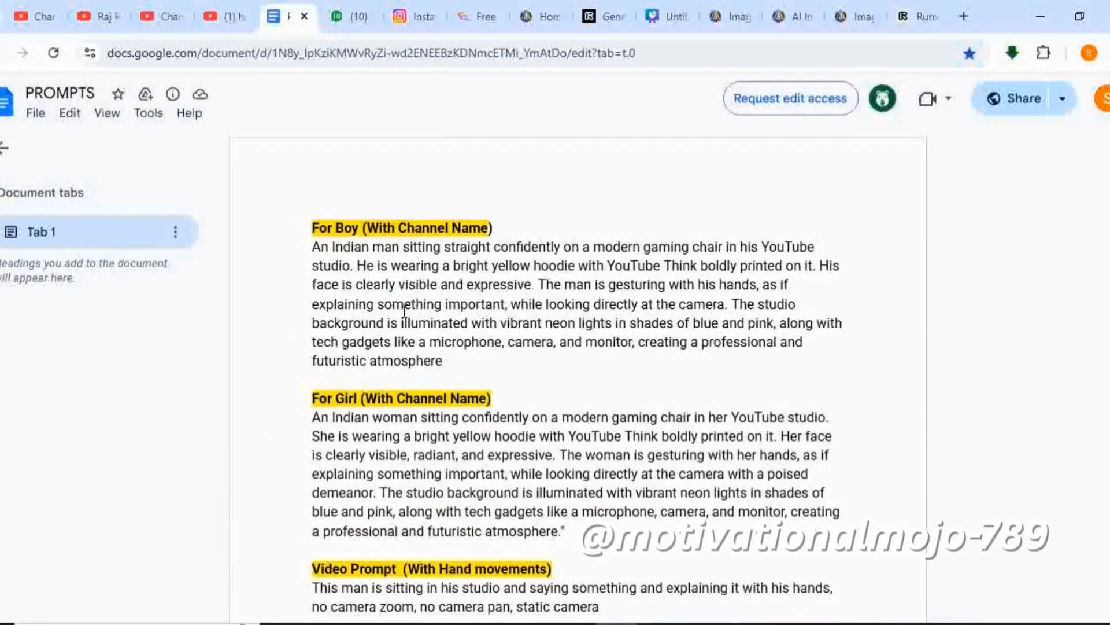
drag(312, 247, 672, 365)
key(ctrl+c)
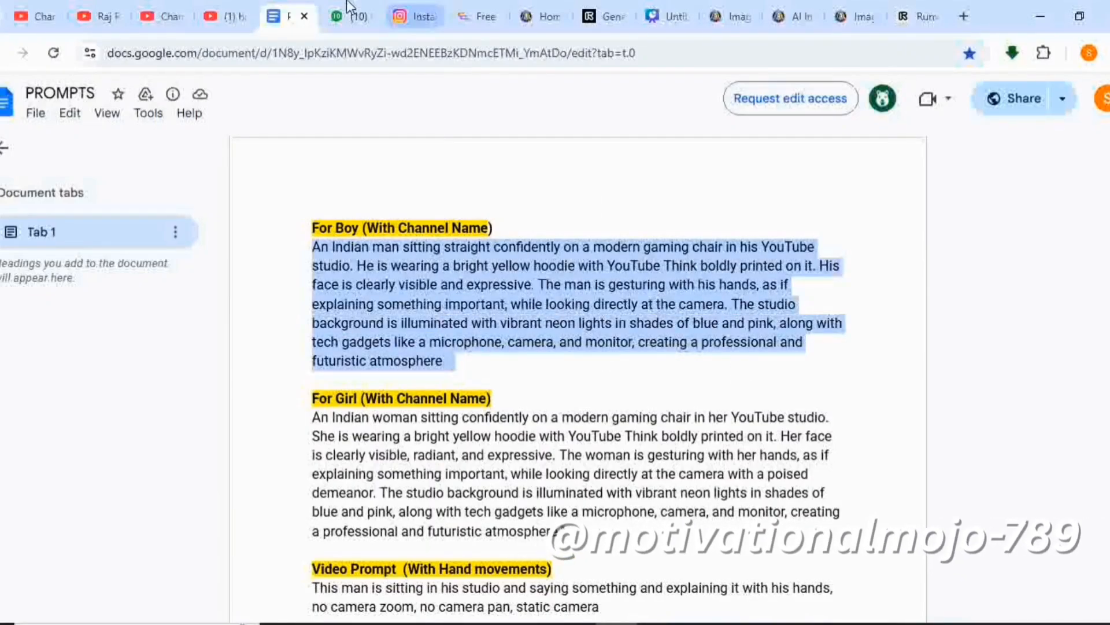
Return to Leonardo.Ai image generation, closing the extra homepage, and paste the copied prompt as the image prompt
click(799, 16)
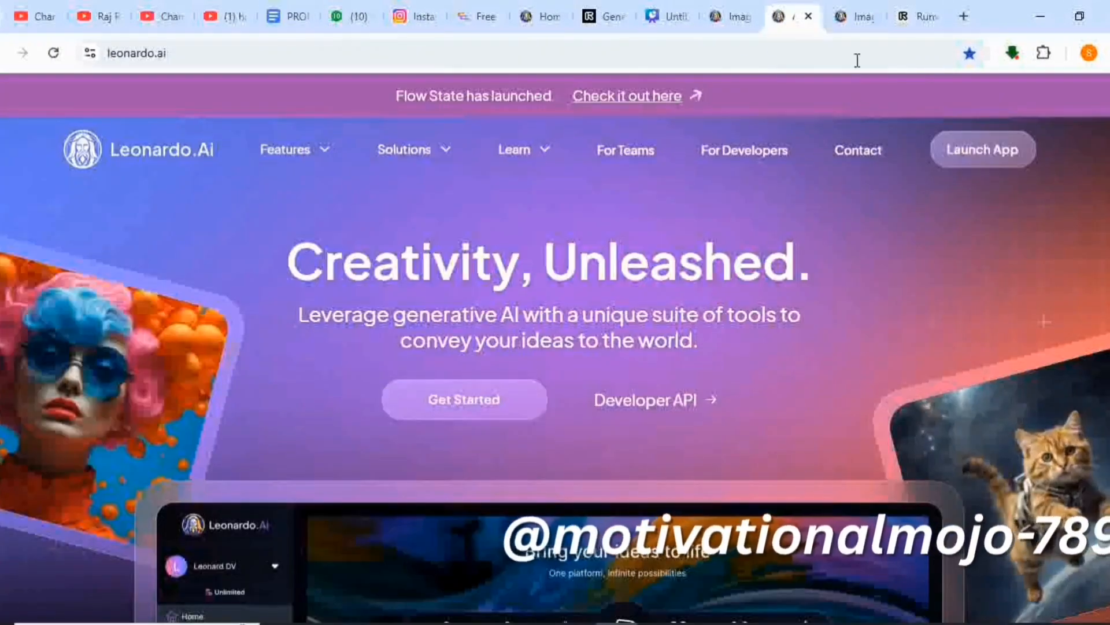
click(808, 16)
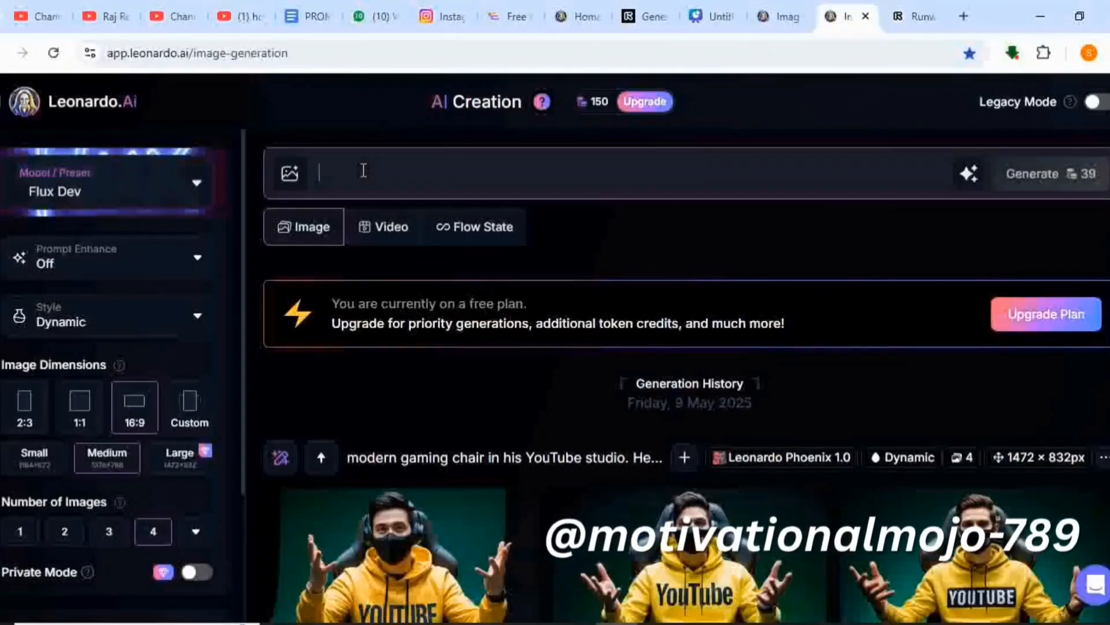
key(ctrl+v)
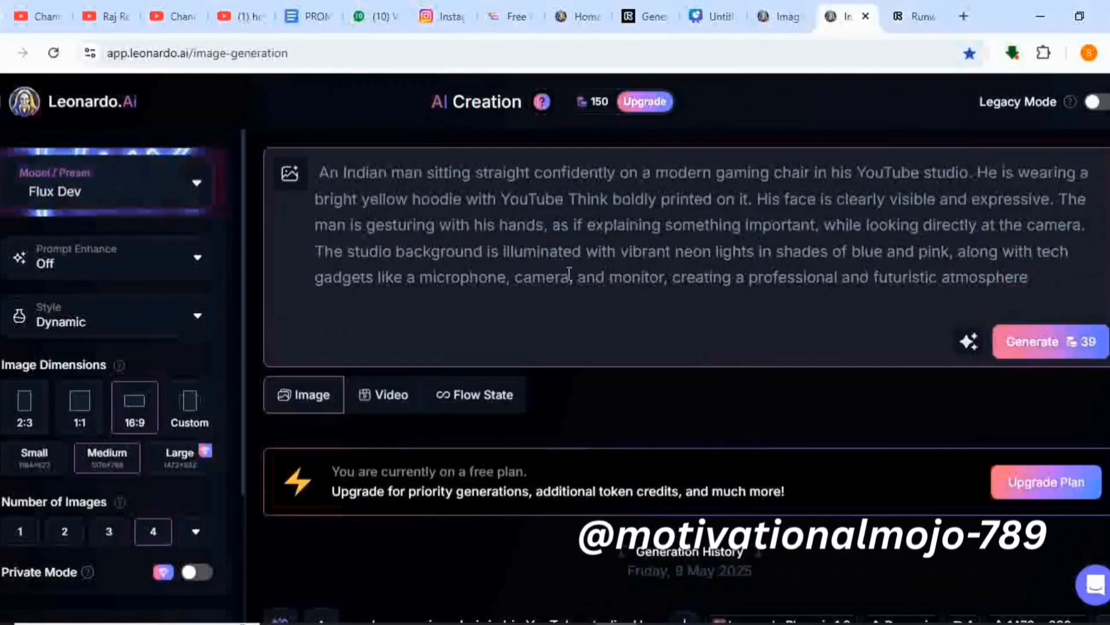
scroll(587, 401, down, 3)
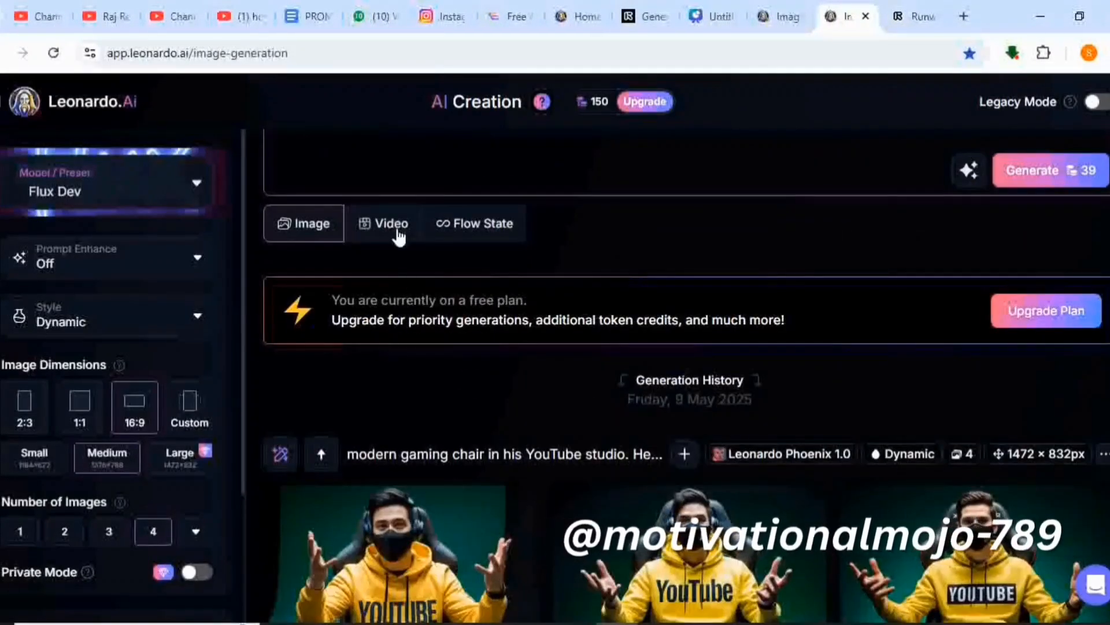
scroll(637, 325, up, 3)
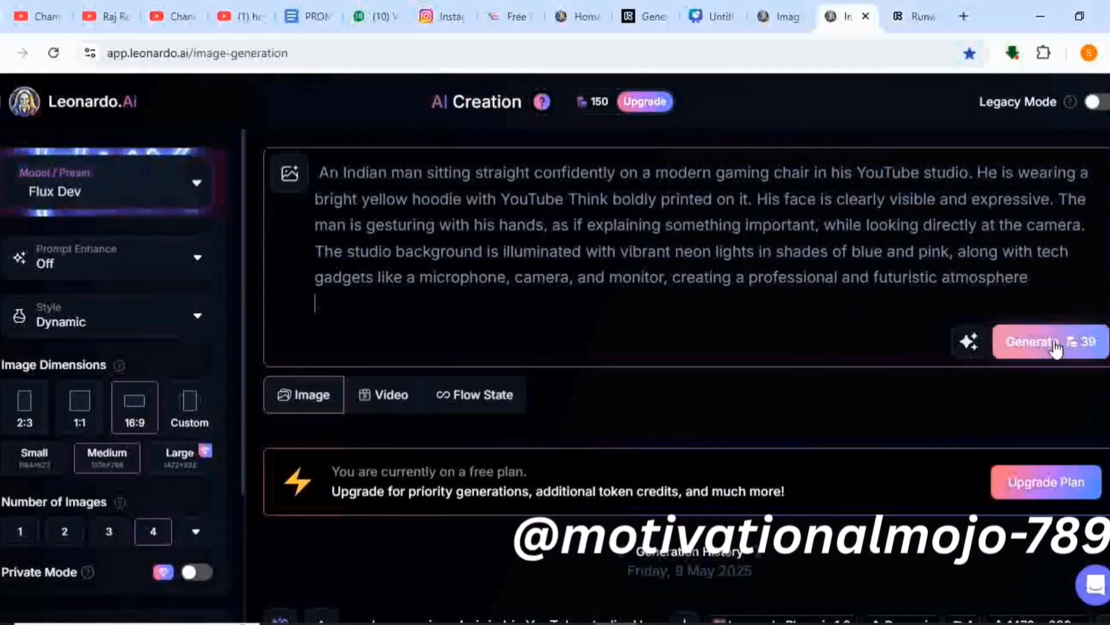
click(405, 398)
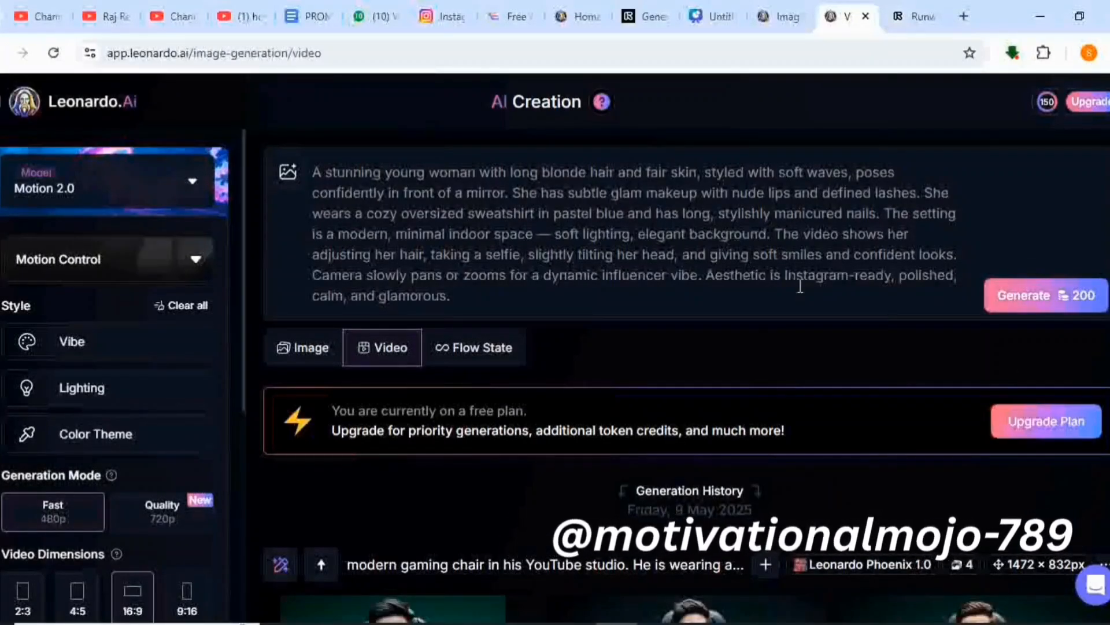
click(314, 361)
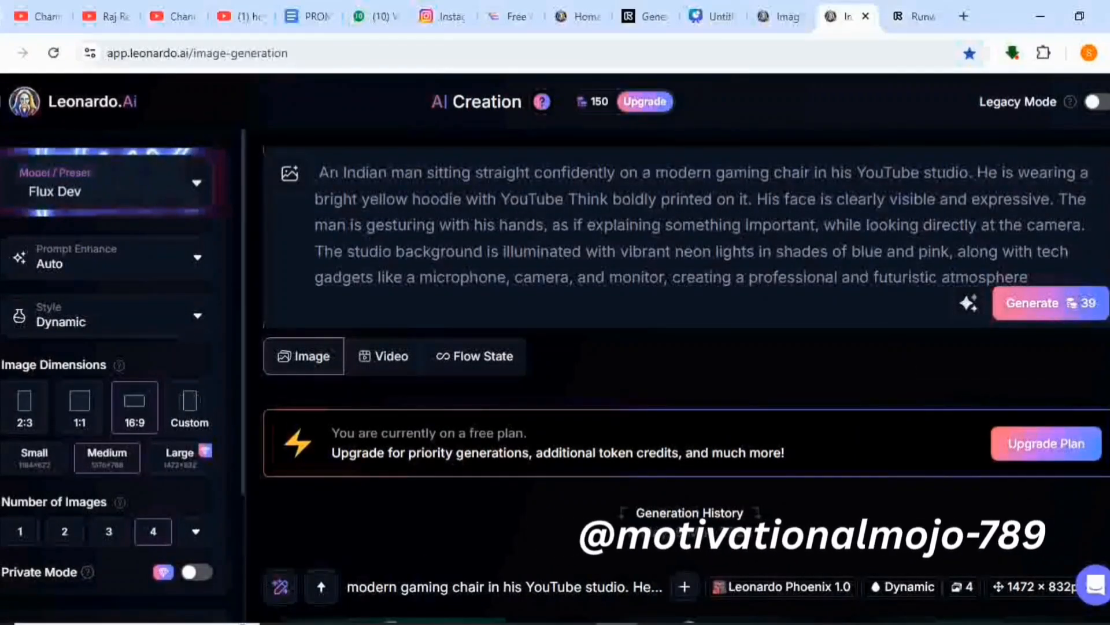
click(157, 274)
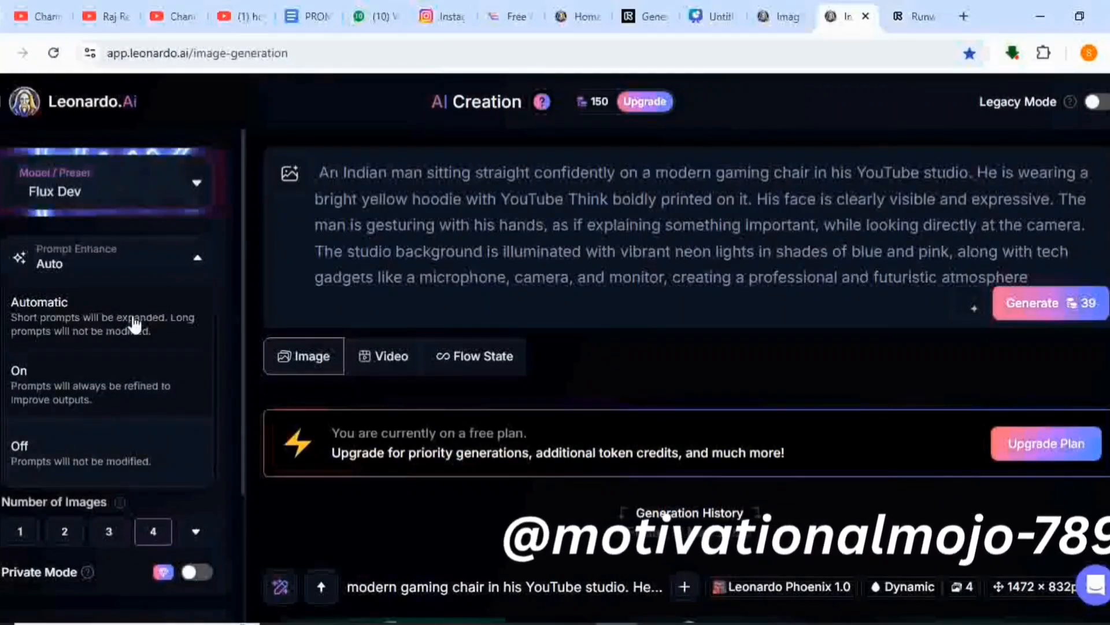
click(194, 270)
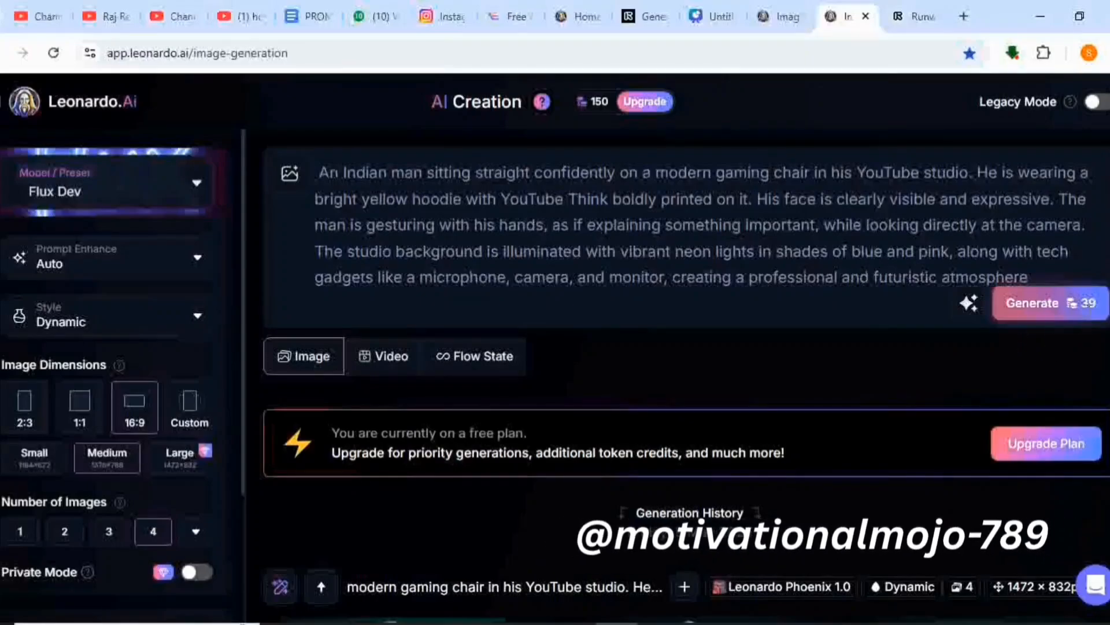
Generate the images from the pasted prompt and download the first, second and fourth results
click(1086, 304)
scroll(800, 391, down, 3)
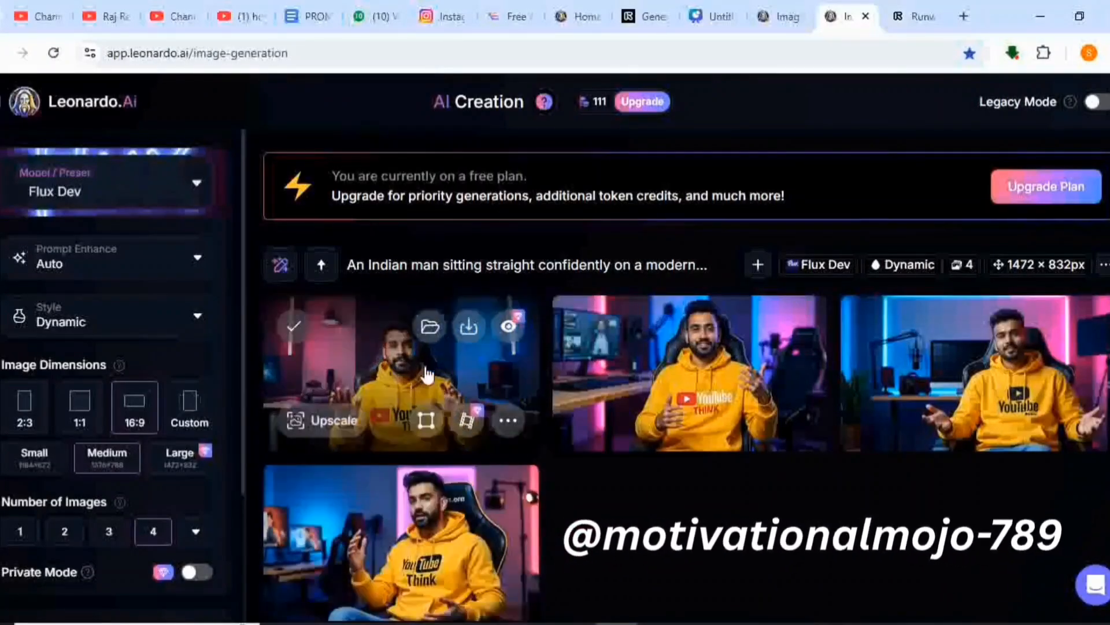
click(470, 327)
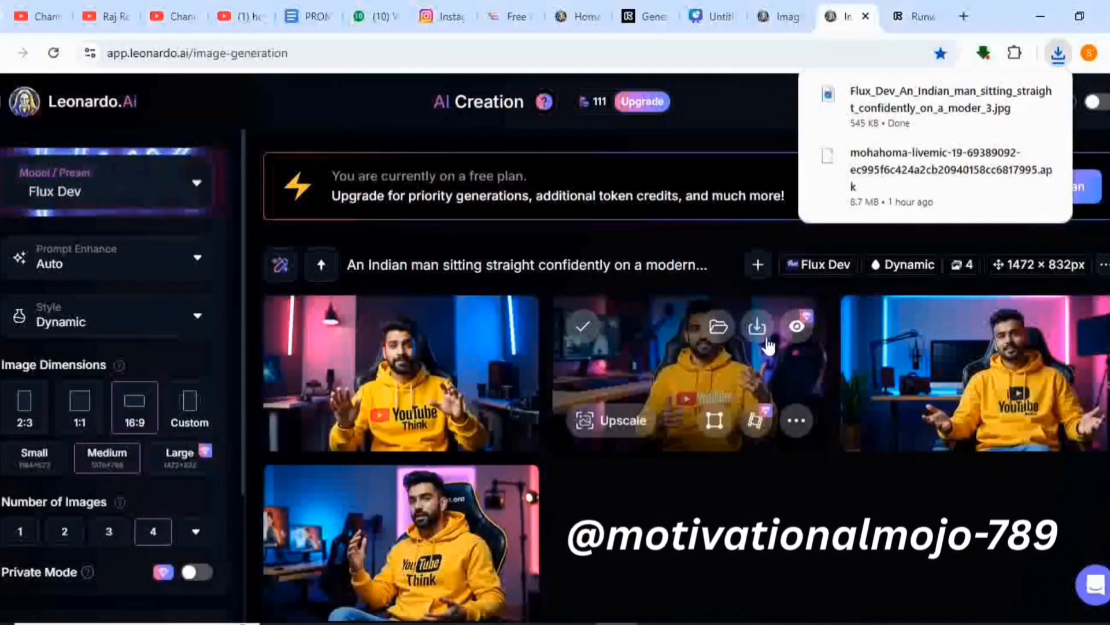
click(757, 327)
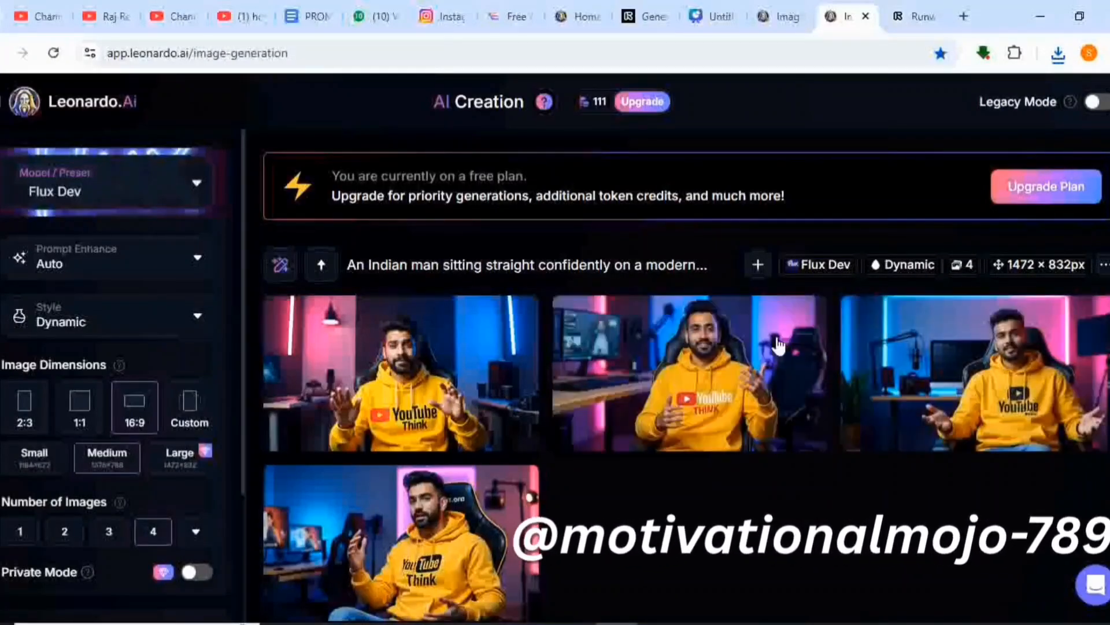
click(757, 329)
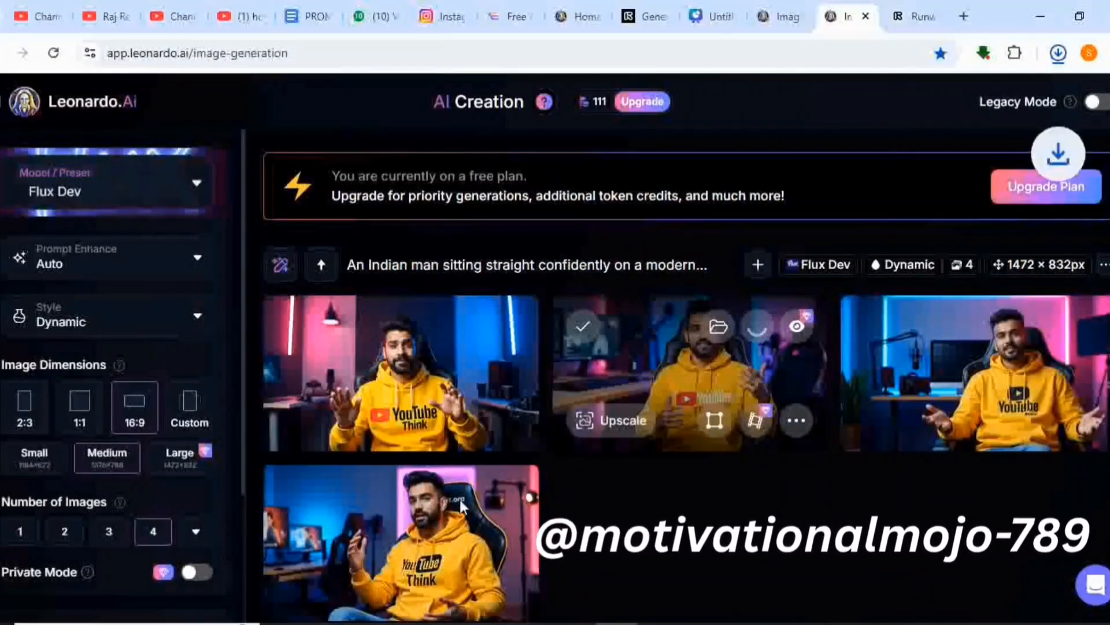
scroll(486, 377, down, 3)
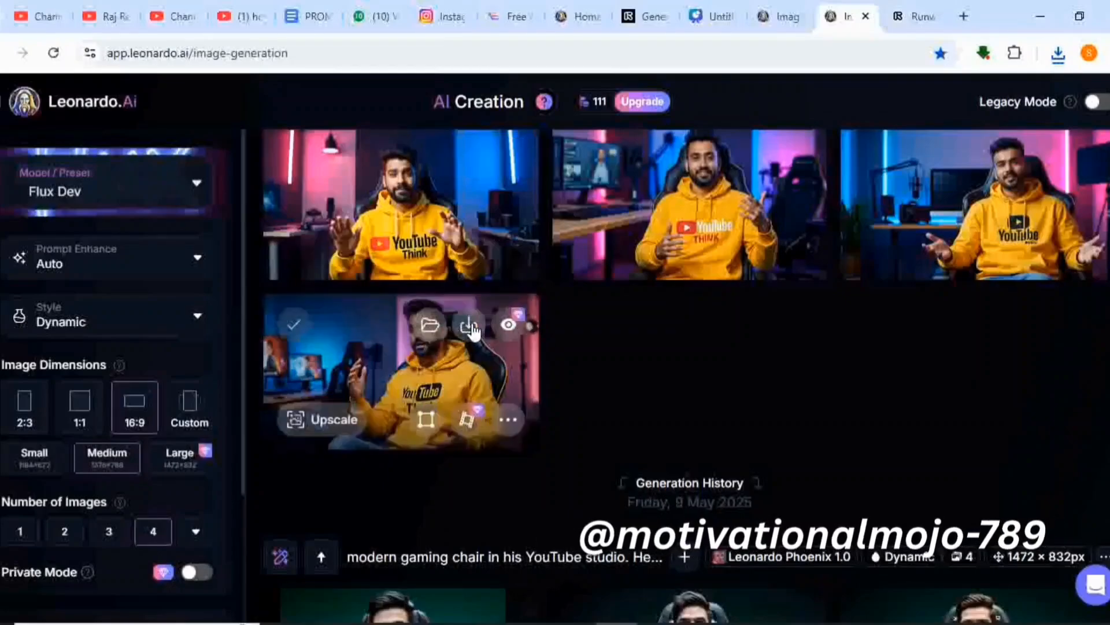
click(470, 327)
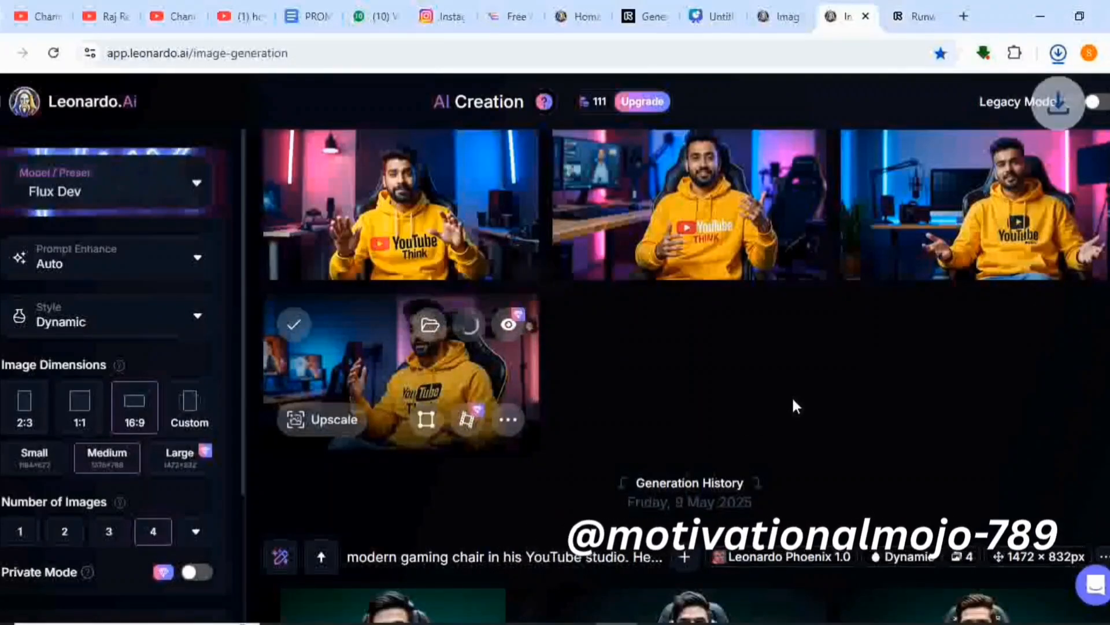
scroll(792, 396, up, 6)
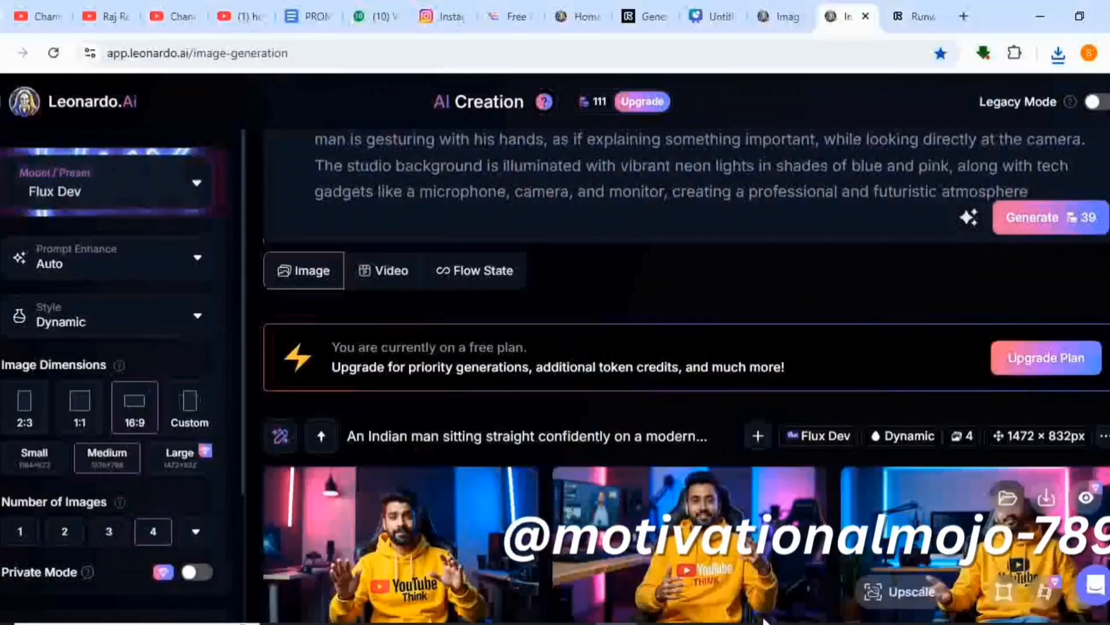
scroll(688, 550, down, 2)
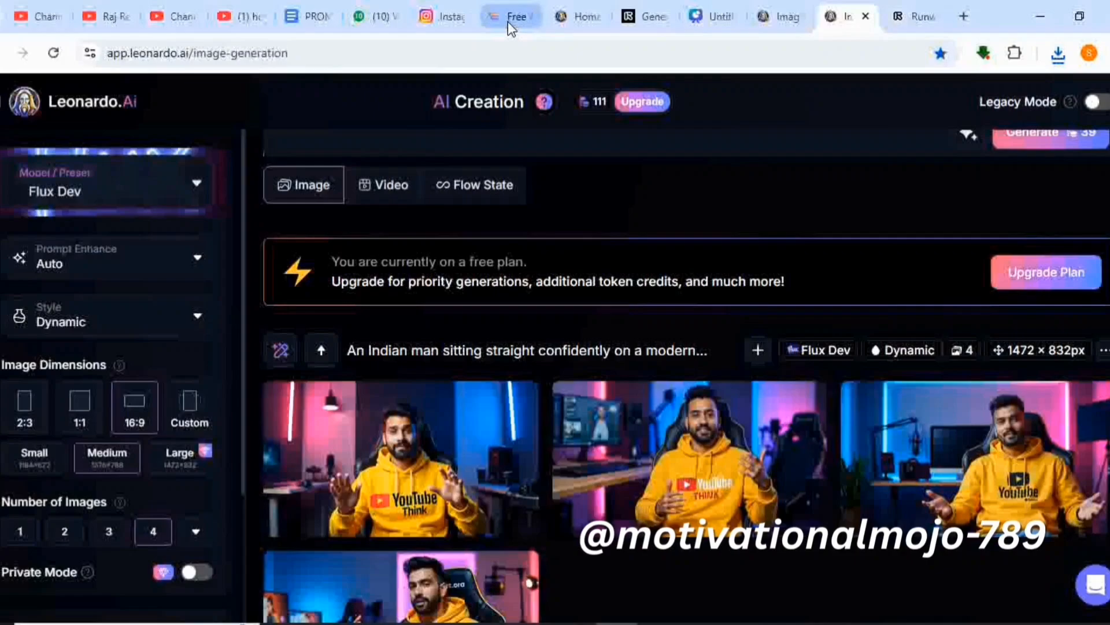
Switch to the AIEASE website and open its Photo Enhancer tool
click(508, 22)
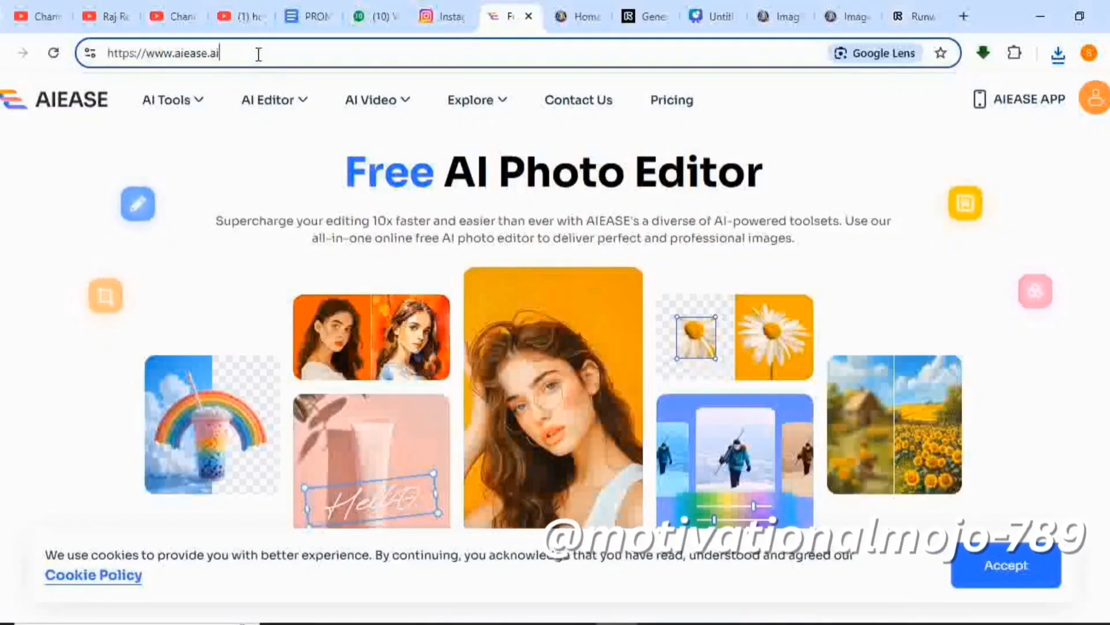
mouse_move(253, 104)
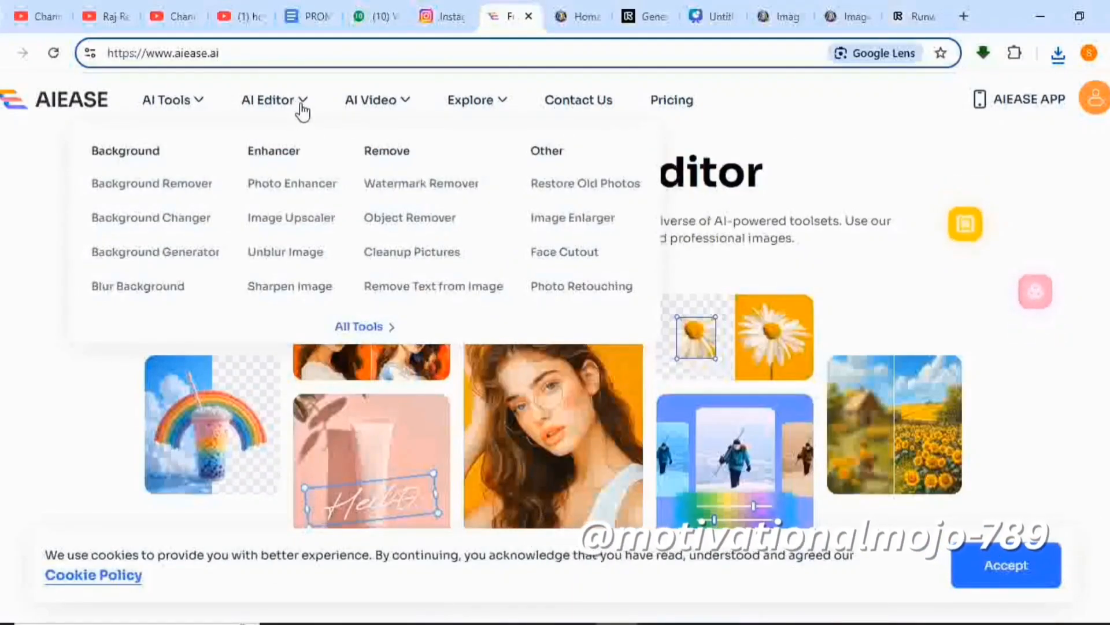
click(300, 190)
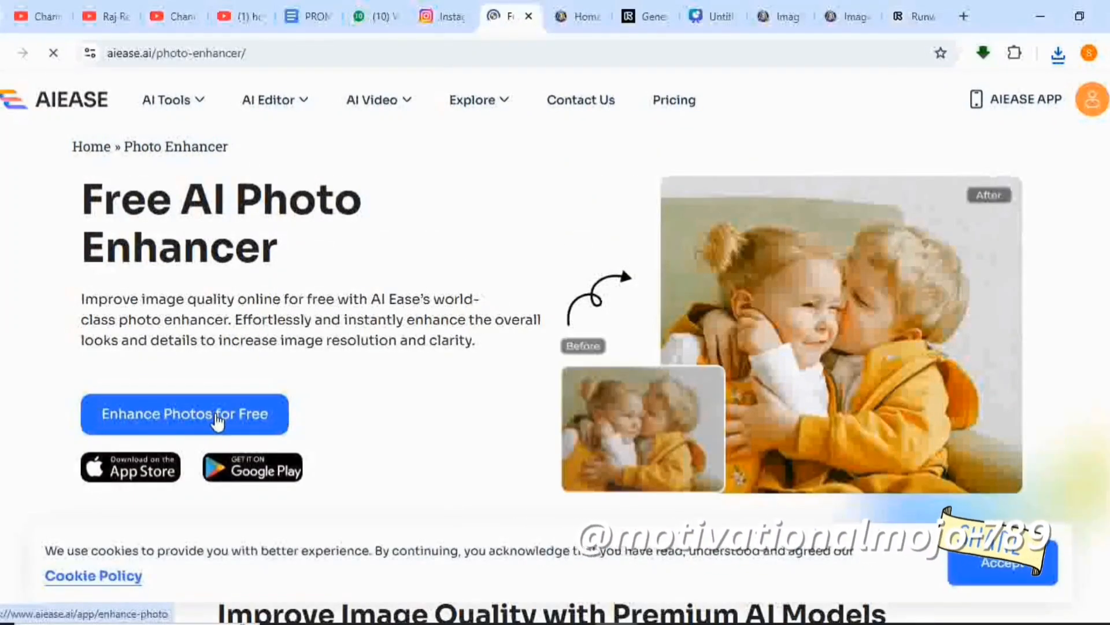
Open the free photo enhancement workspace, dismissing the ad and the sign-in dialog, and try the before/after comparison on the sample portrait
click(1093, 100)
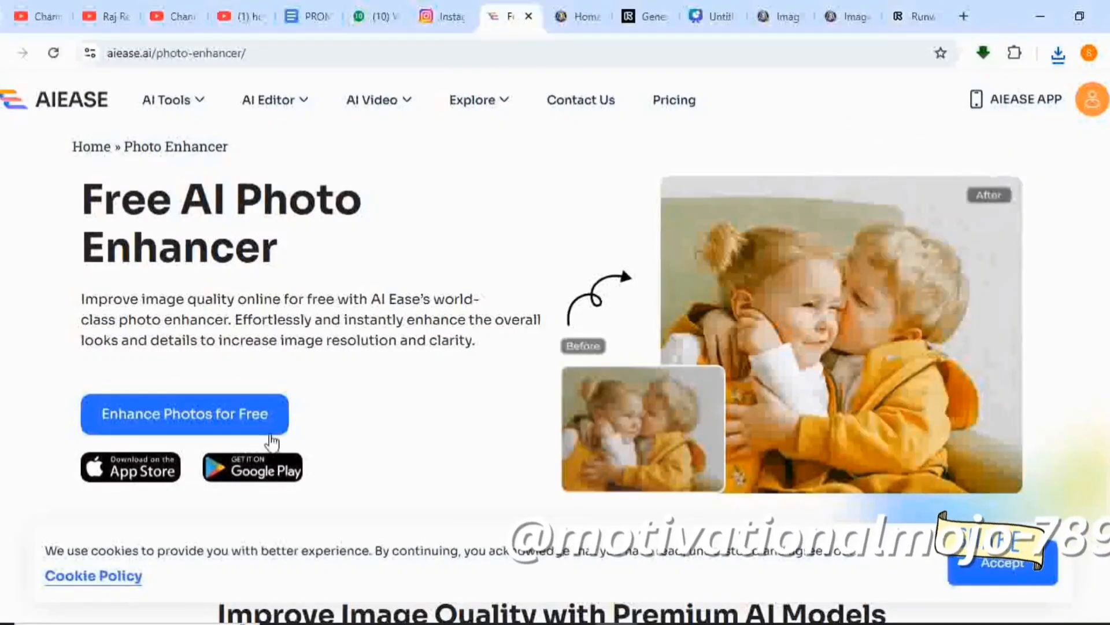
click(184, 430)
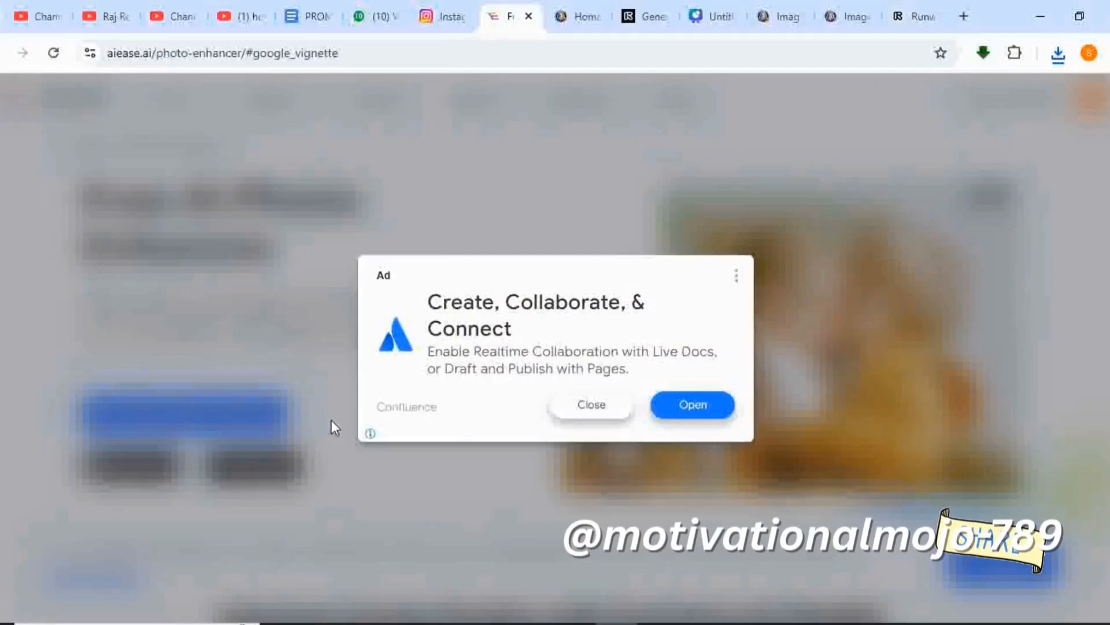
click(603, 411)
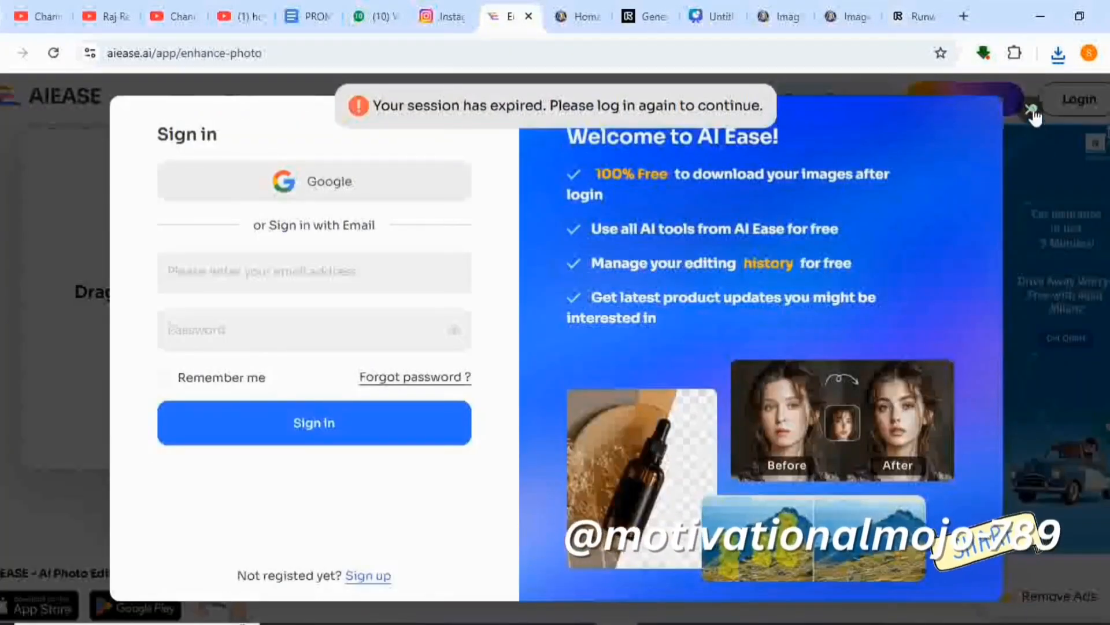
click(1032, 112)
drag(619, 228, 711, 247)
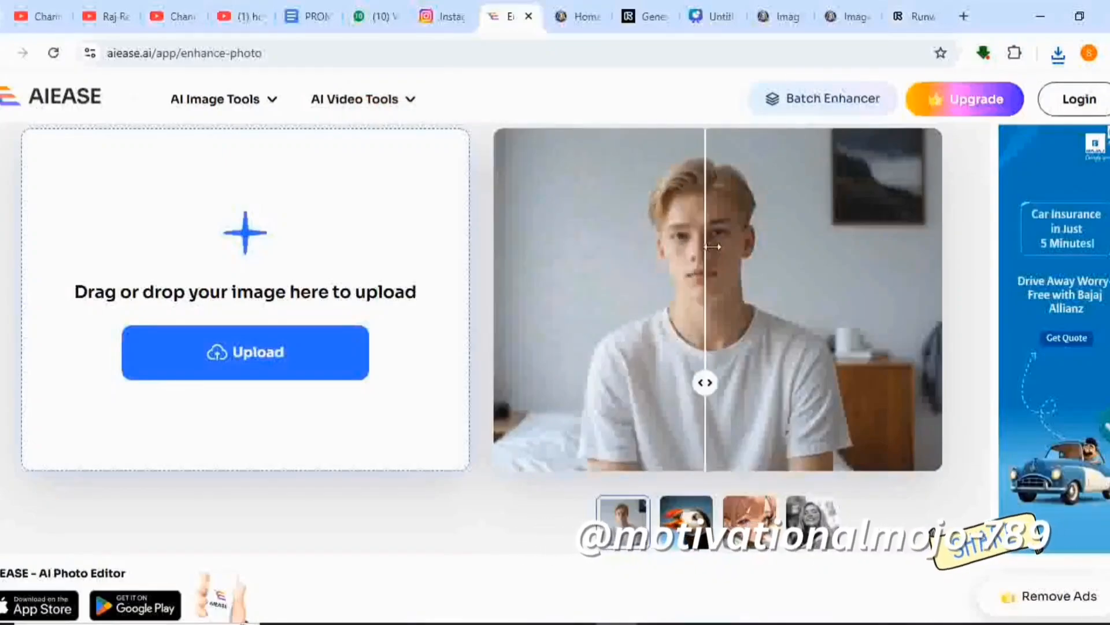
drag(952, 287, 573, 277)
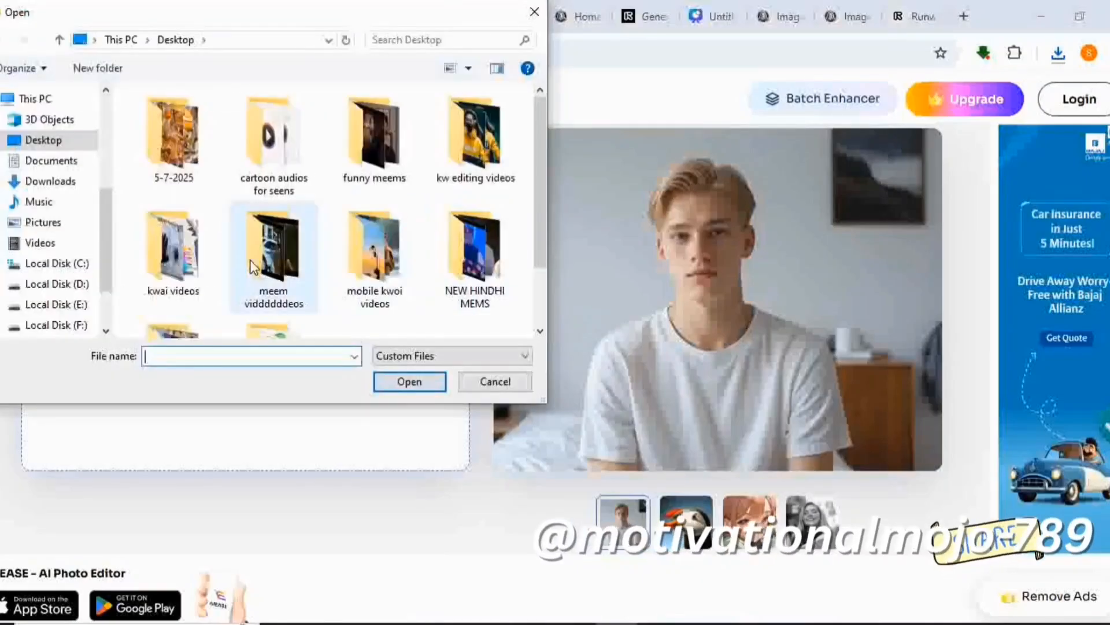
Cancel the file selection and upload the recently downloaded Flux_Dev_An_Indian_man_sitting_straight_confidently_on_a_moder_0 (1).jpg for enhancement
click(534, 13)
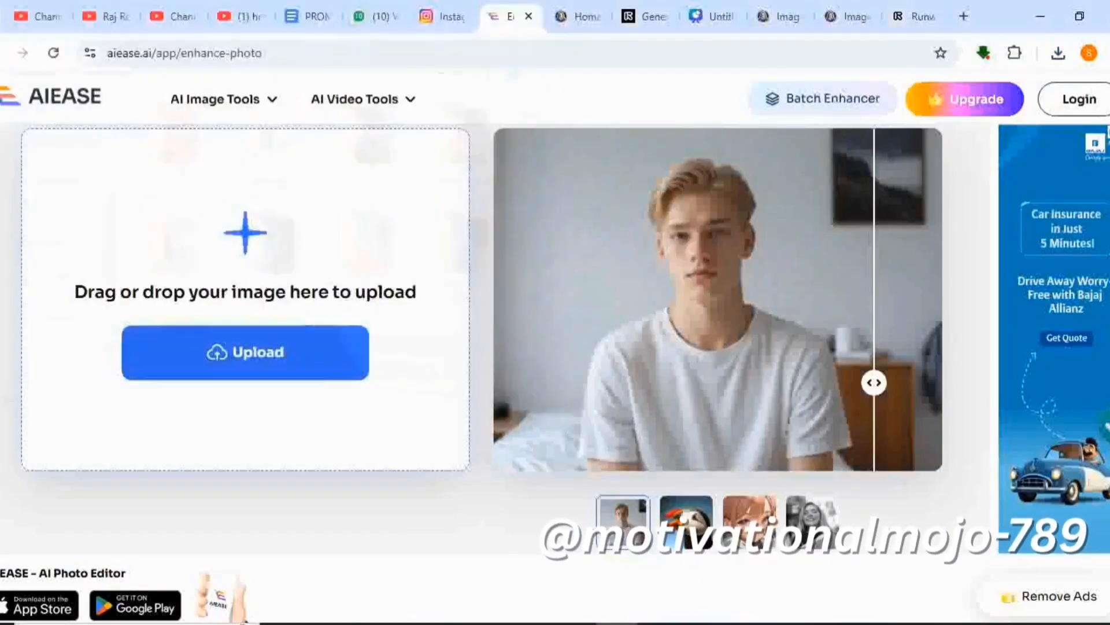
click(1058, 52)
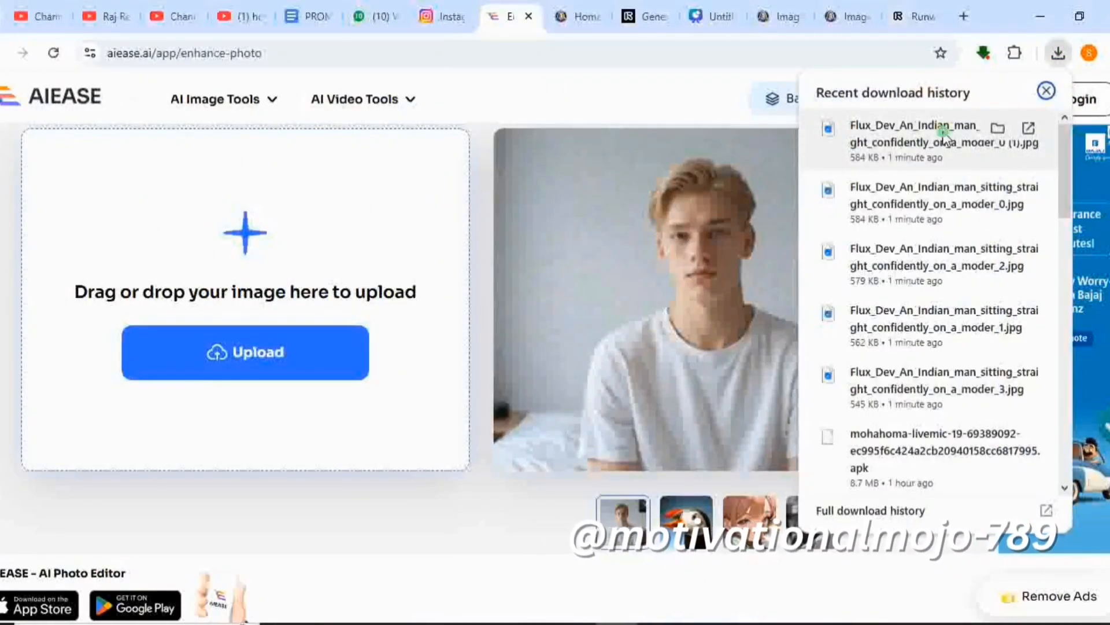
drag(944, 139, 252, 311)
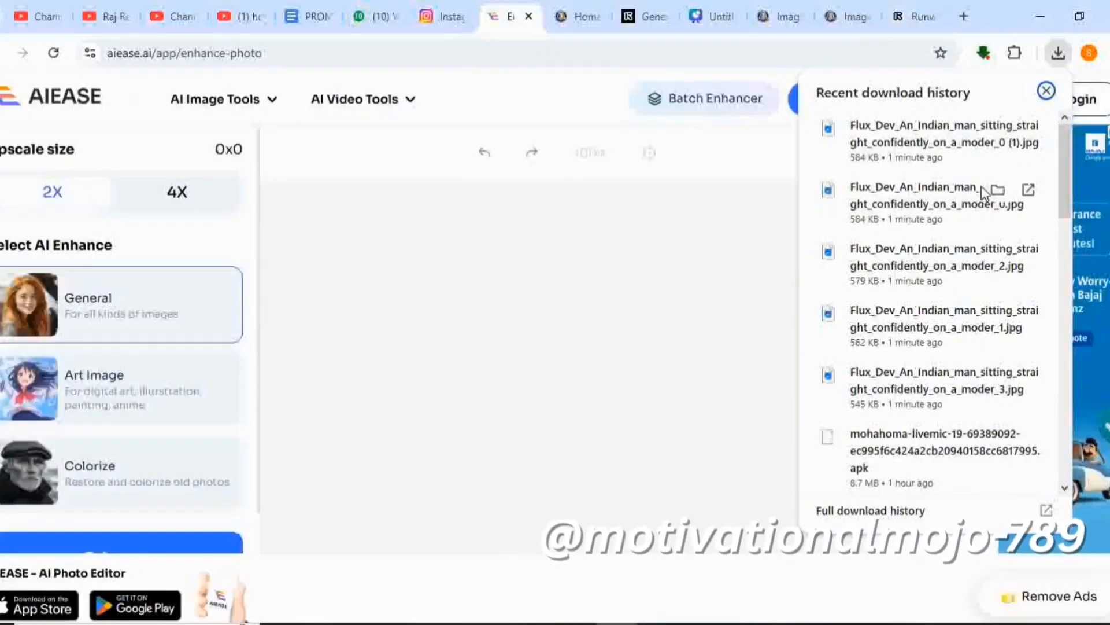
click(1046, 91)
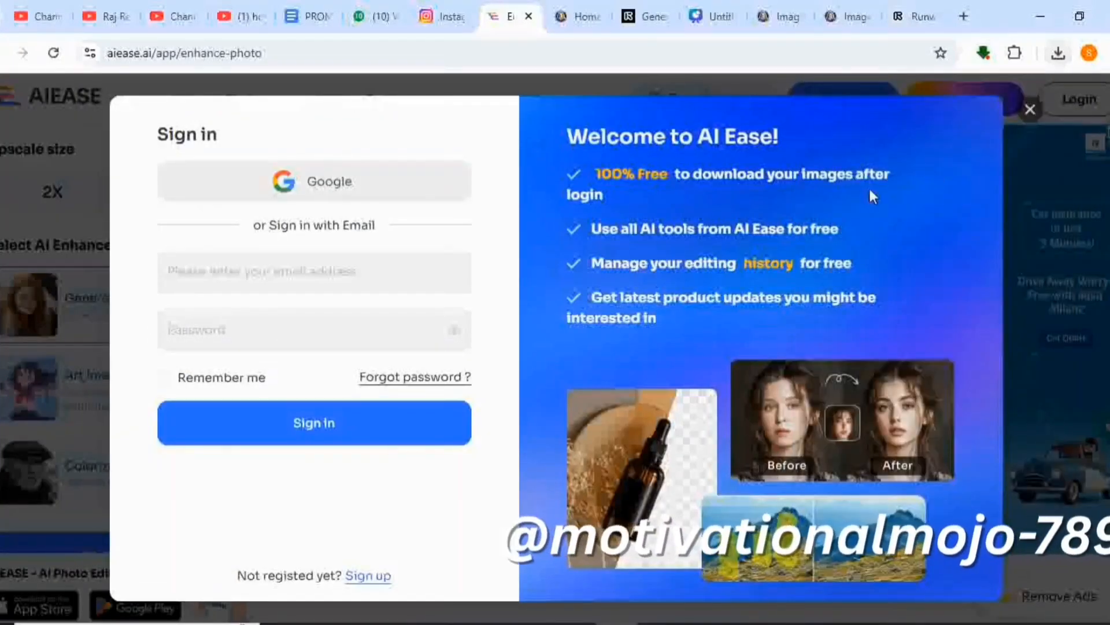
Sign in to AIEASE with the first listed Google account
click(355, 257)
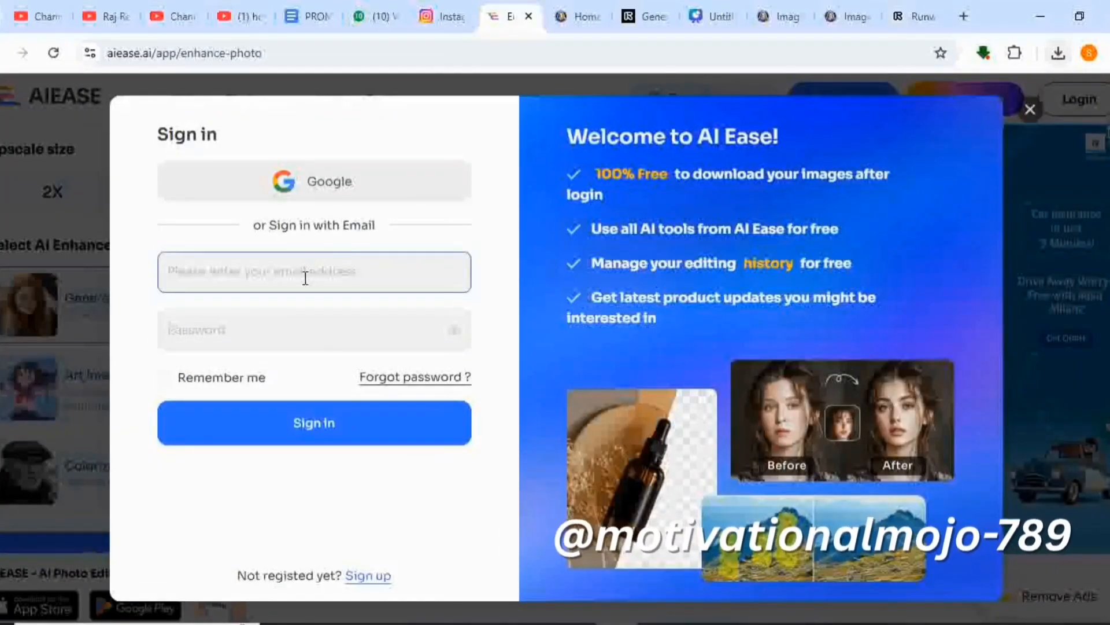
click(330, 189)
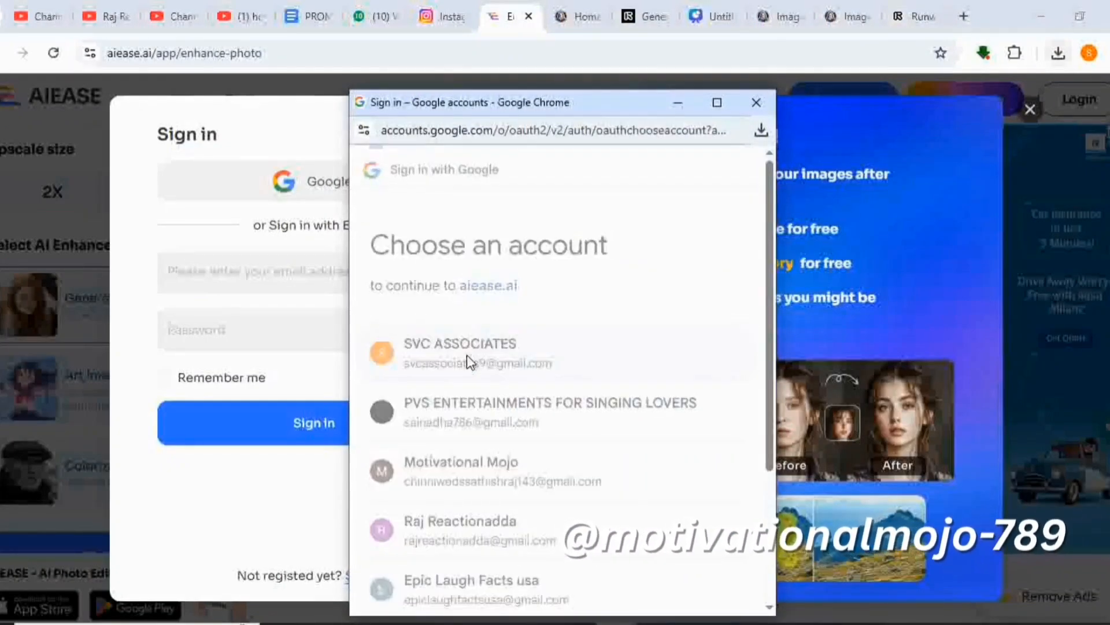
click(383, 347)
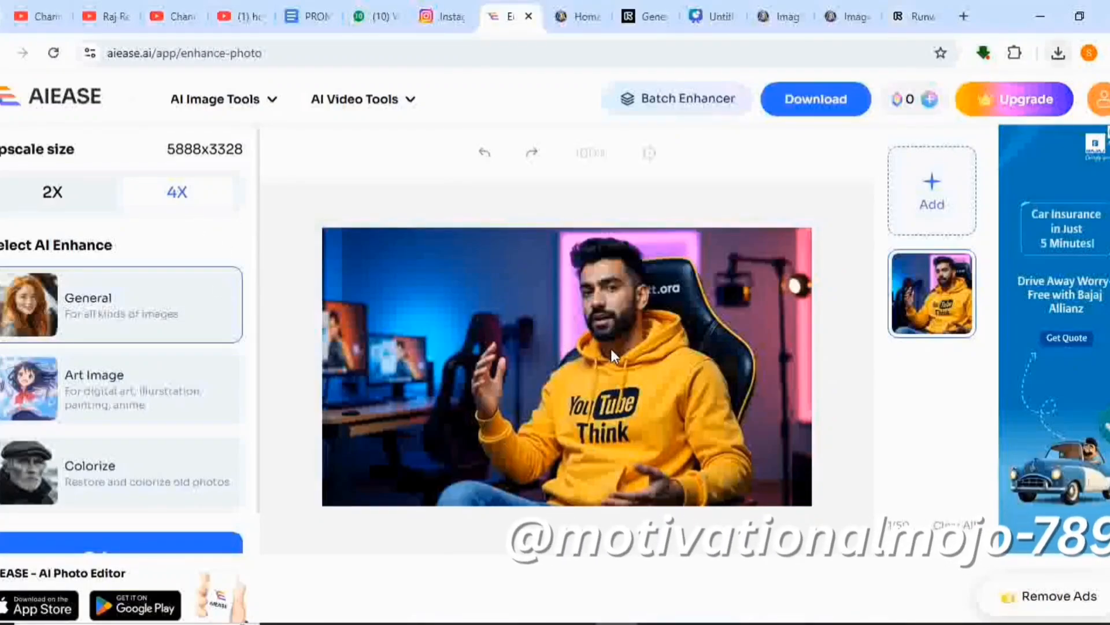
Enhance the uploaded presenter image with the General mode at 4X and compare its before and after versions
scroll(185, 471, down, 1)
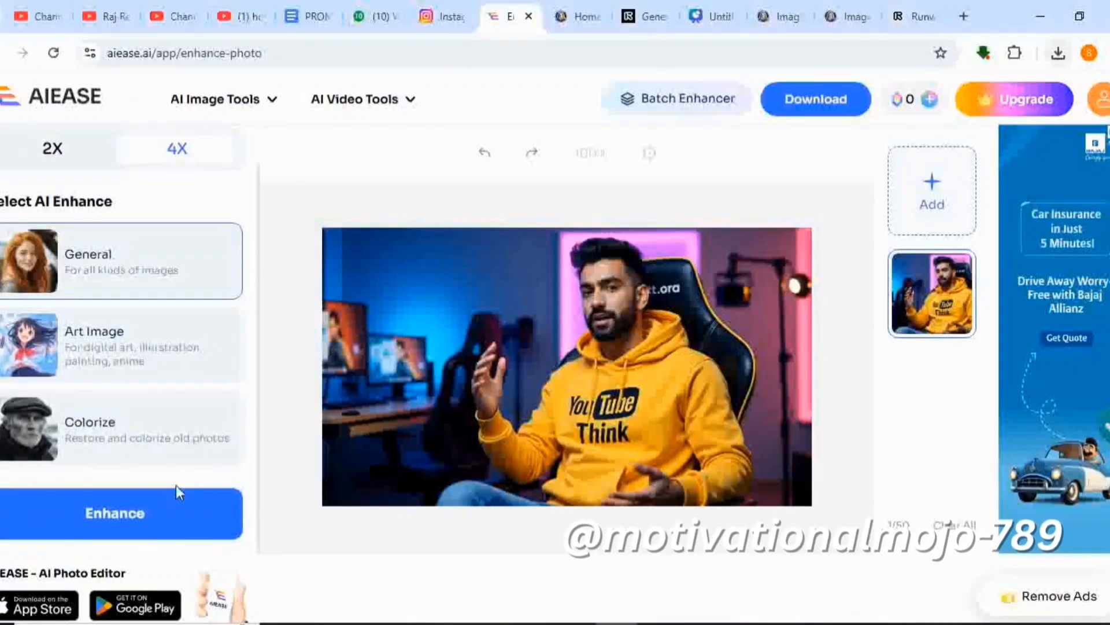
click(138, 514)
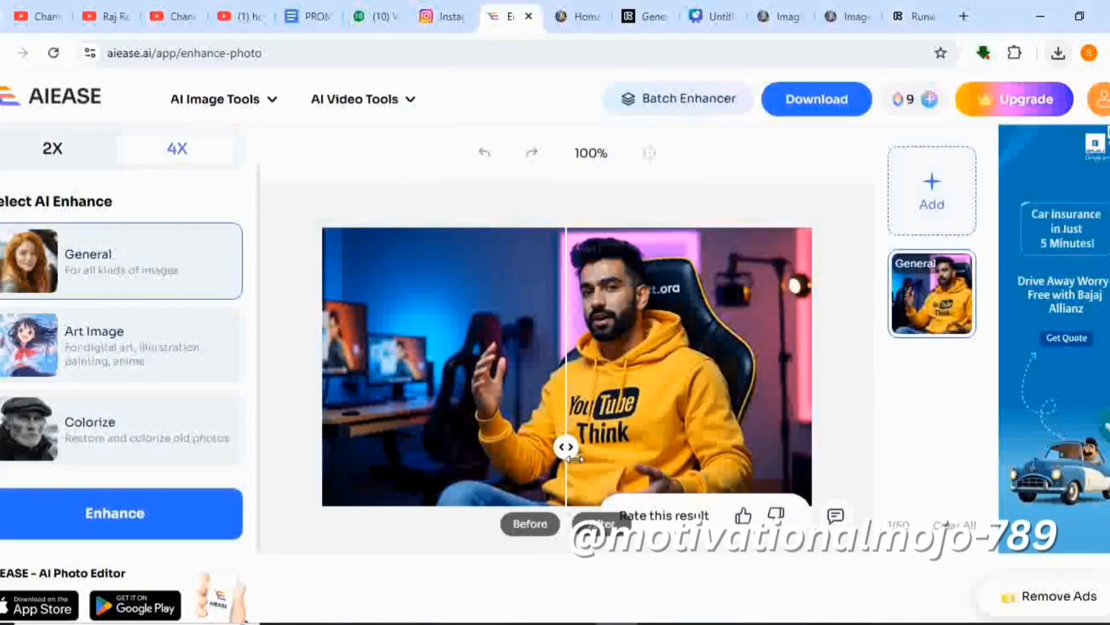
drag(550, 450, 714, 473)
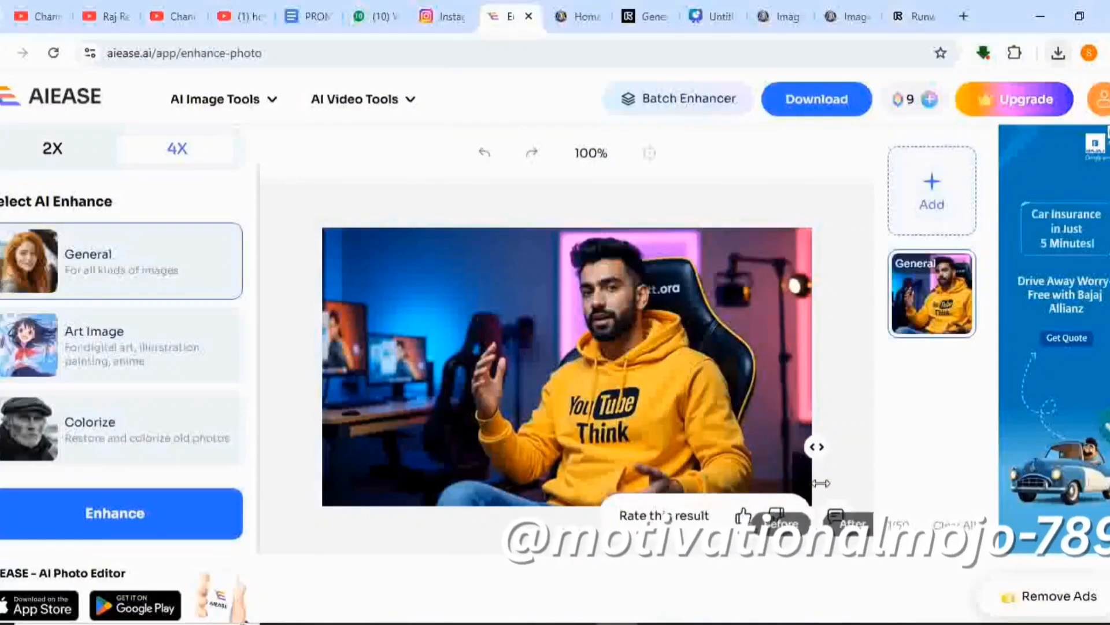
drag(525, 502, 300, 449)
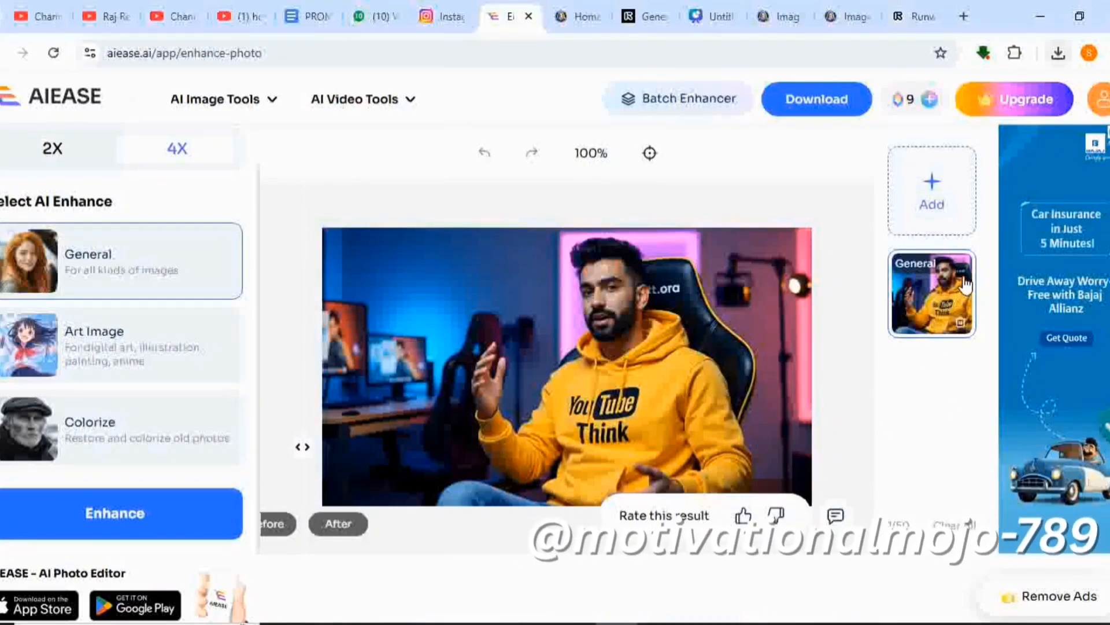
Give the enhanced result a positive rating and download the current image
scroll(858, 453, down, 1)
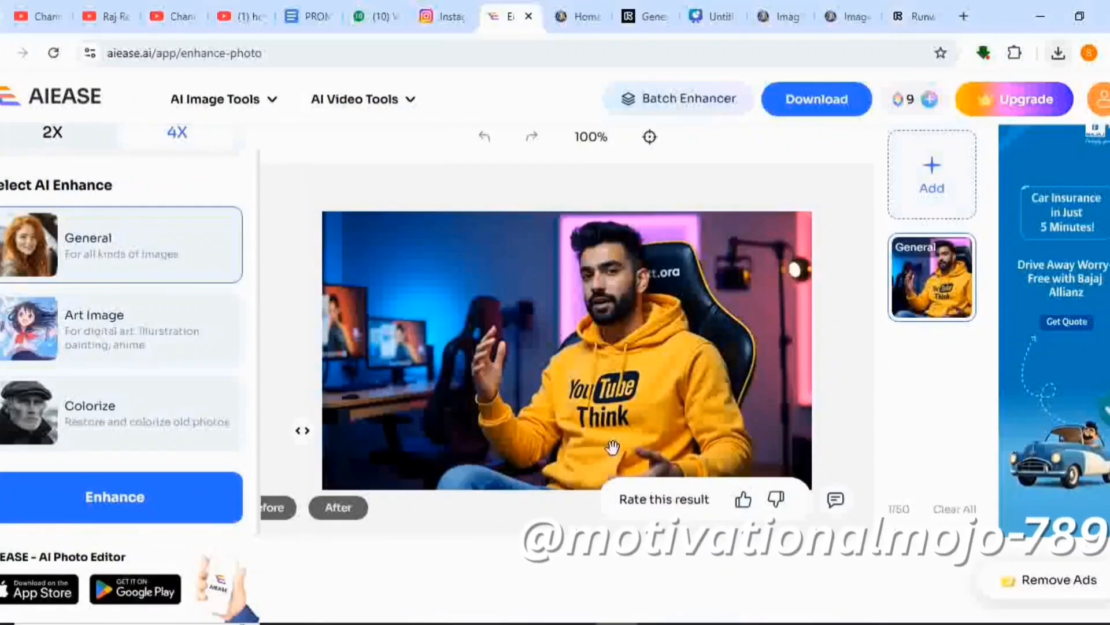
click(743, 500)
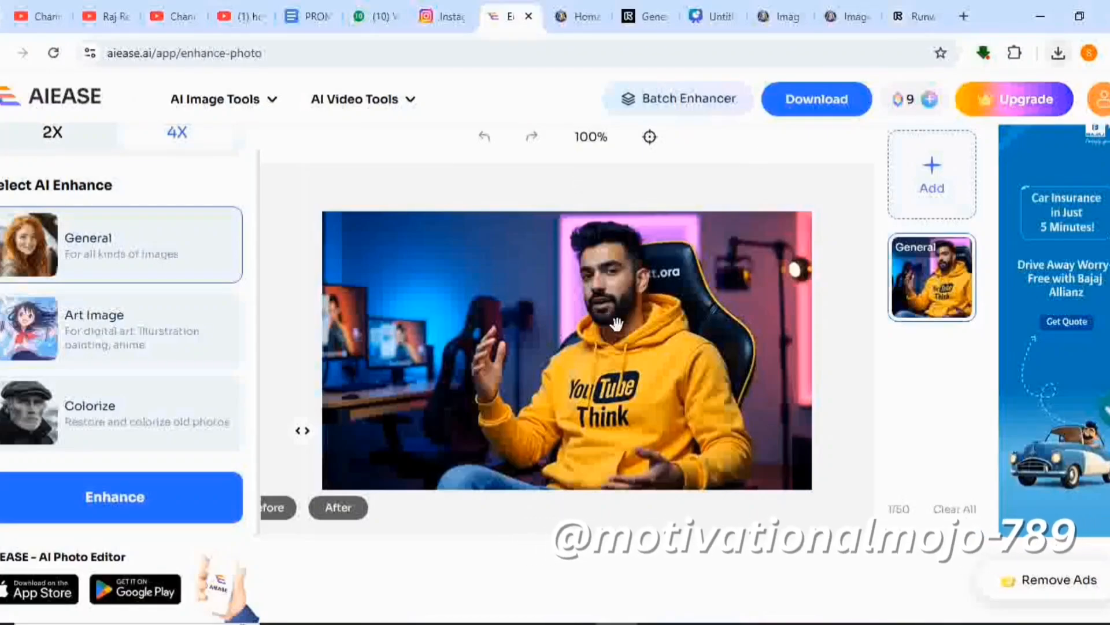
click(813, 109)
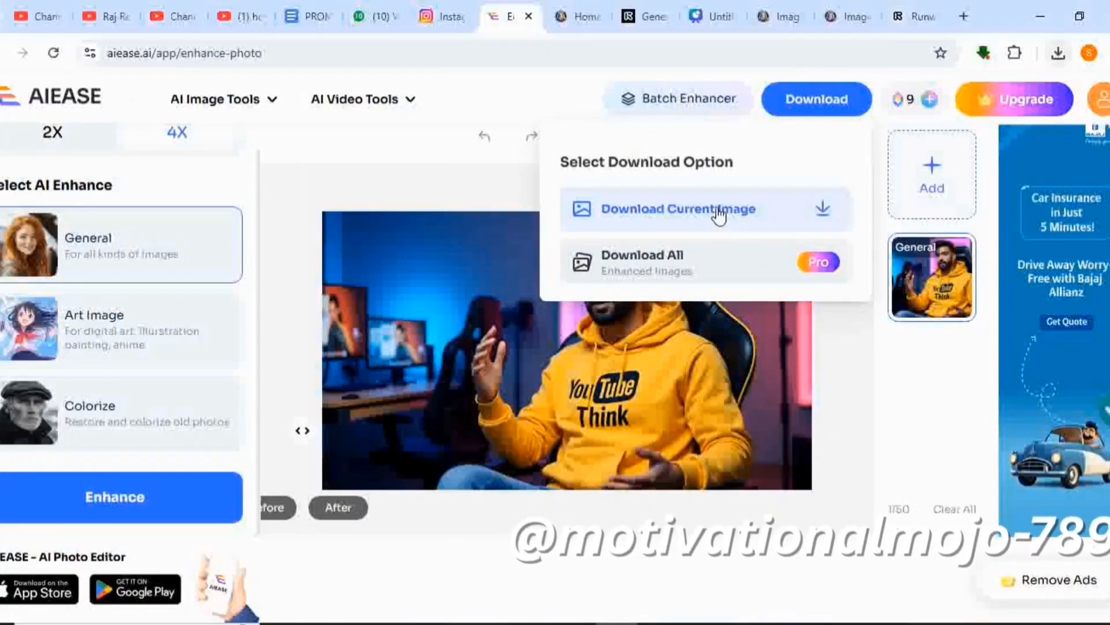
click(788, 217)
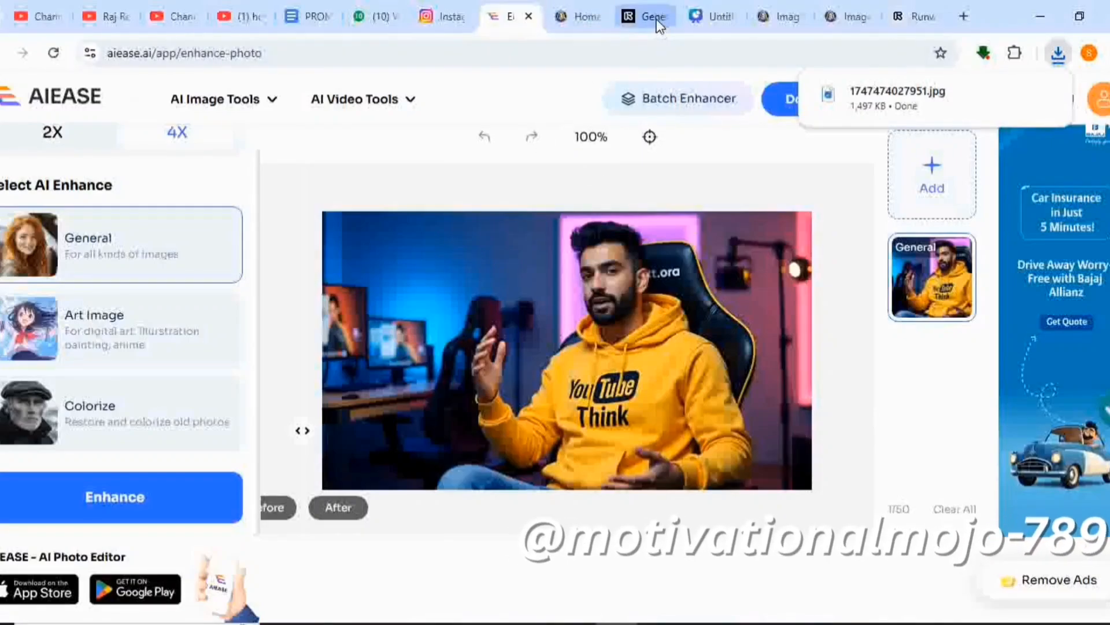
Switch to the Runway website at runwayml.com and get started to open the Runway dashboard
mouse_move(657, 20)
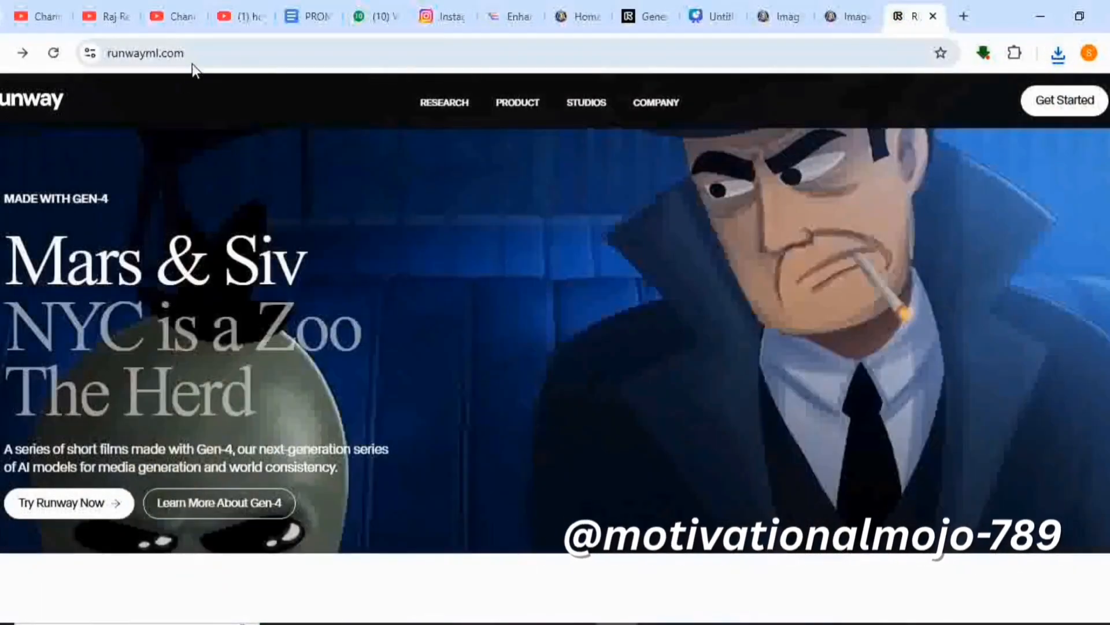
click(174, 53)
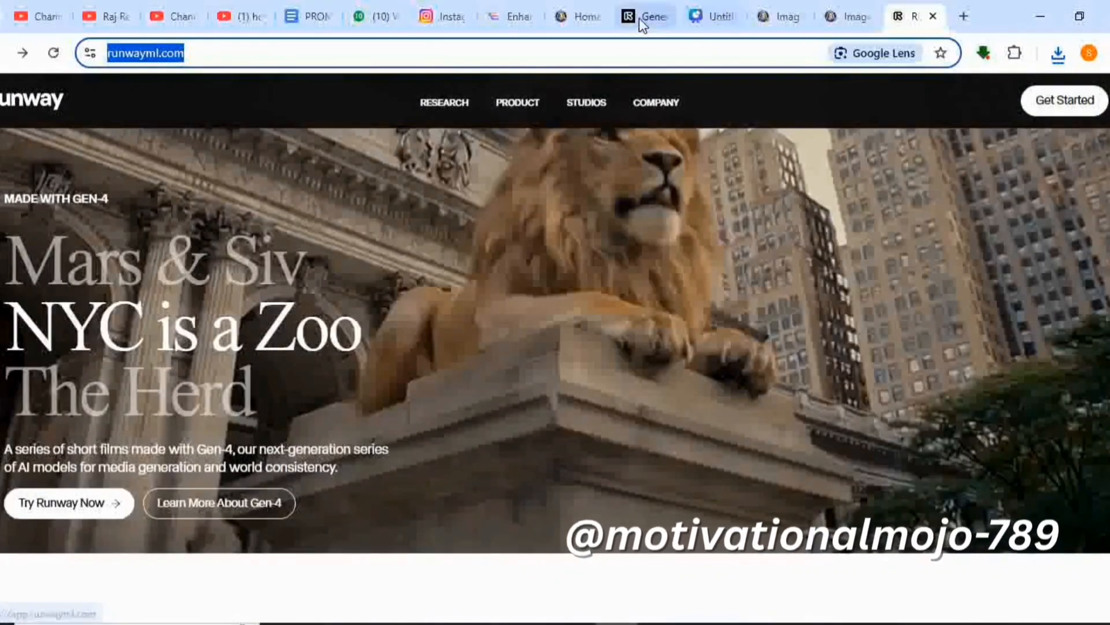
click(640, 17)
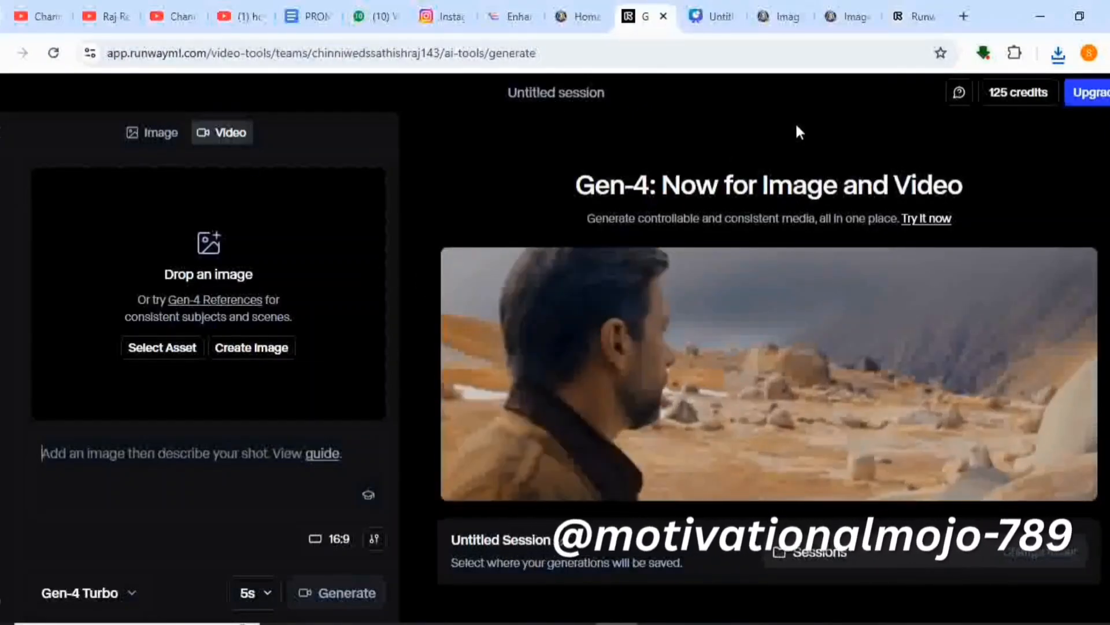
click(913, 17)
click(1062, 101)
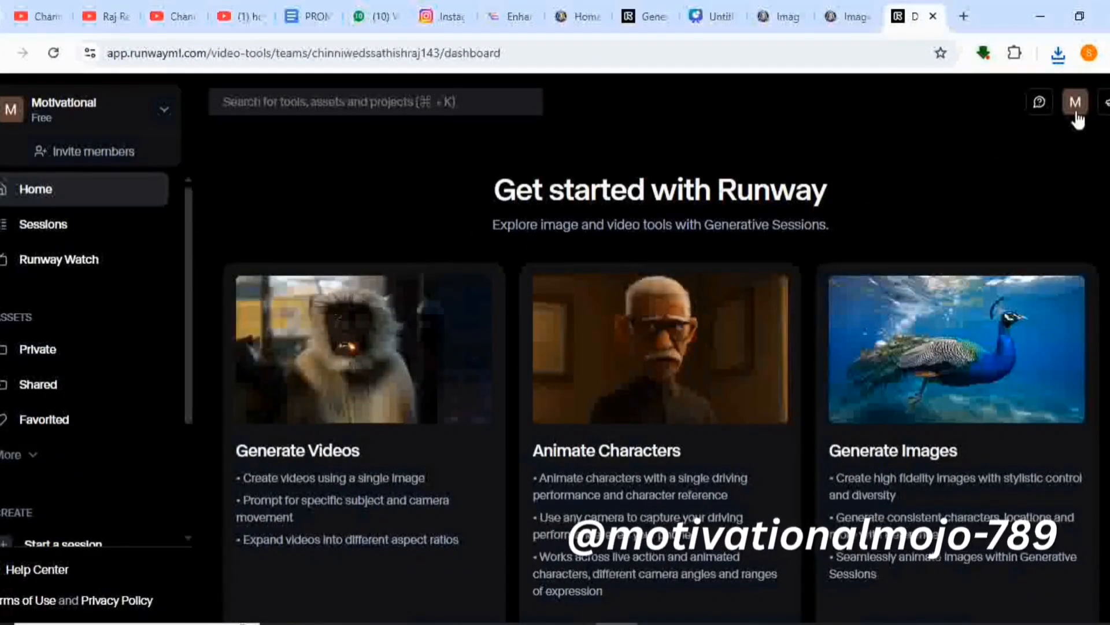
Log out of the current Runway account and log back in with Google
click(13, 109)
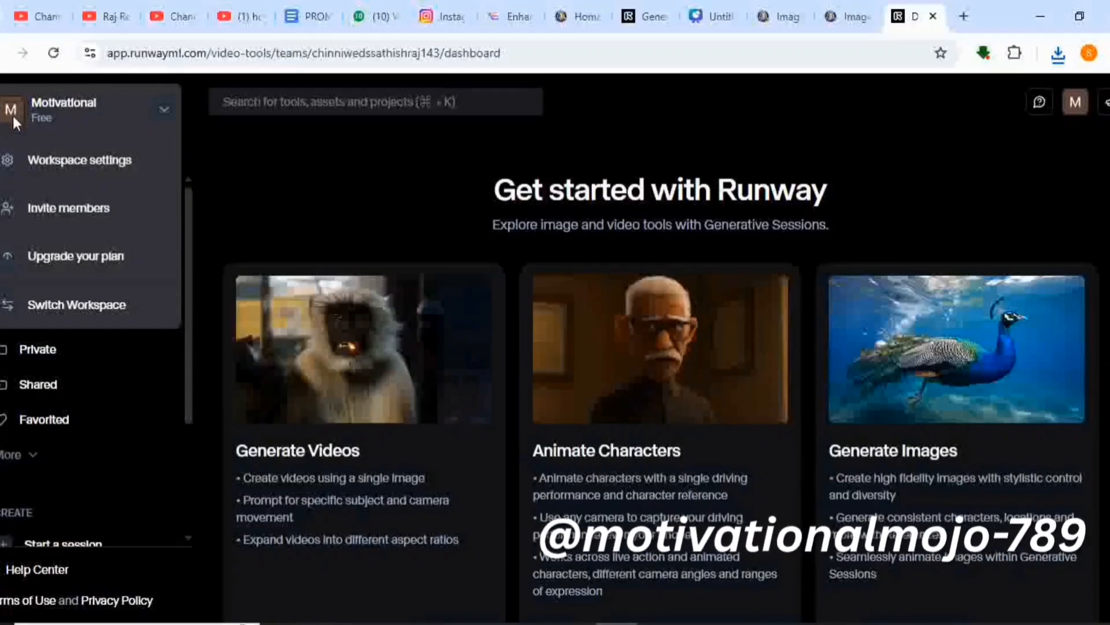
click(1070, 107)
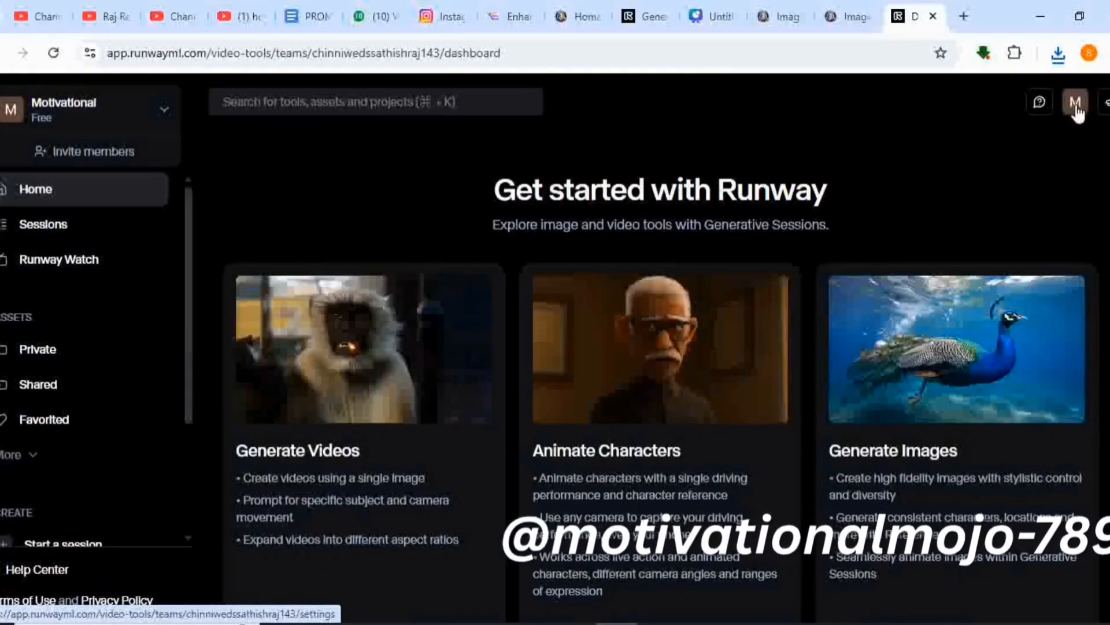
click(1076, 106)
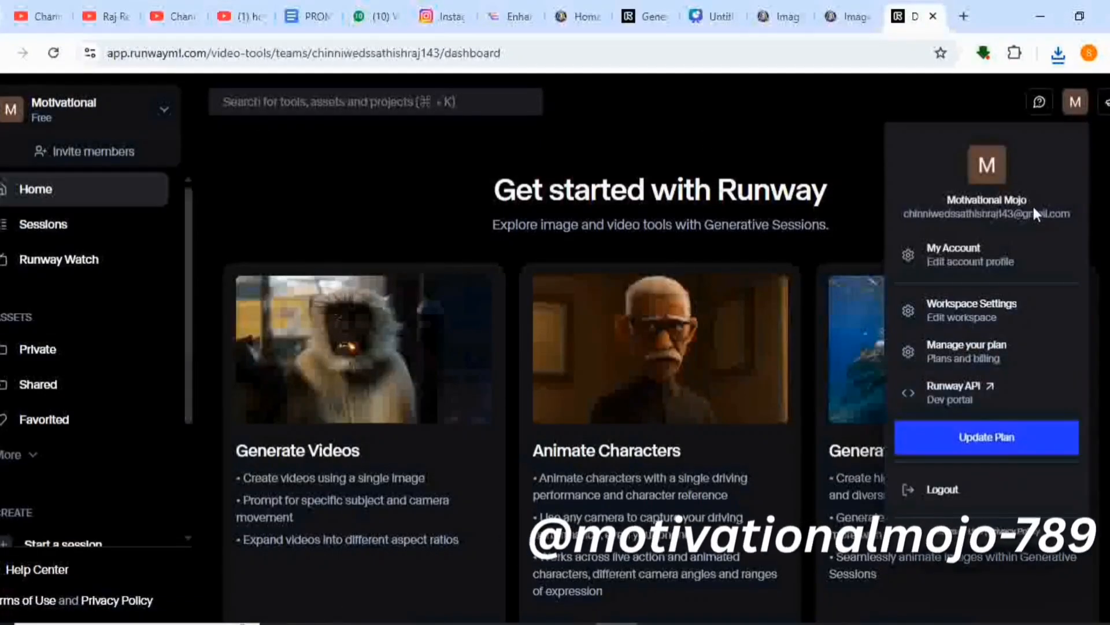
click(948, 490)
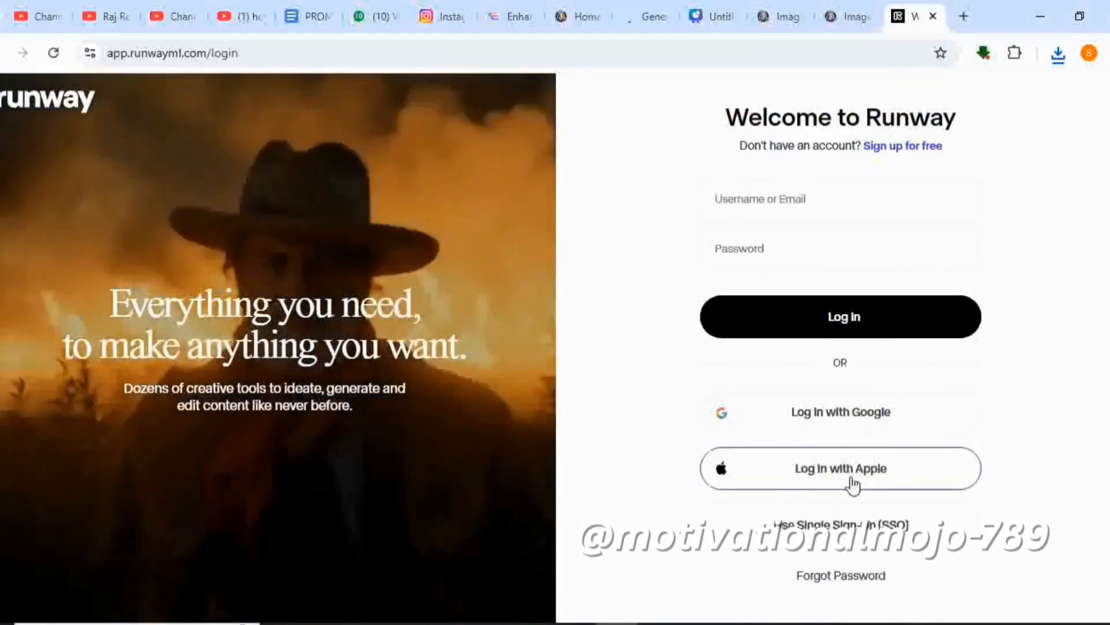
click(818, 413)
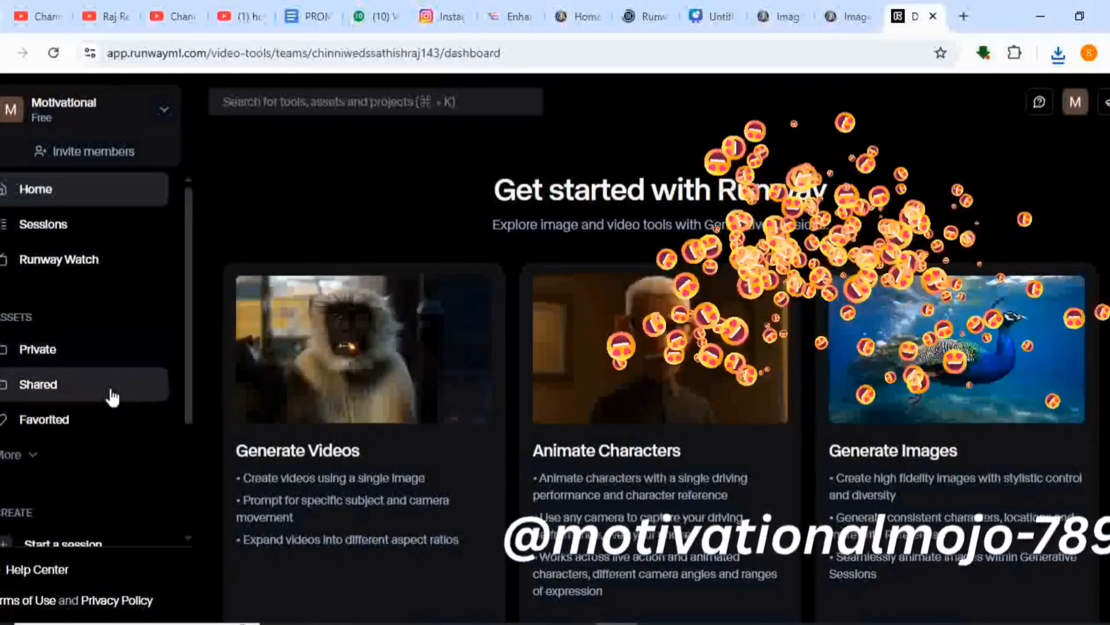
Open Runway's Generate Video tool and add the enhanced image 1747474027951.jpg as the source image, ready for a shot description
scroll(102, 397, down, 3)
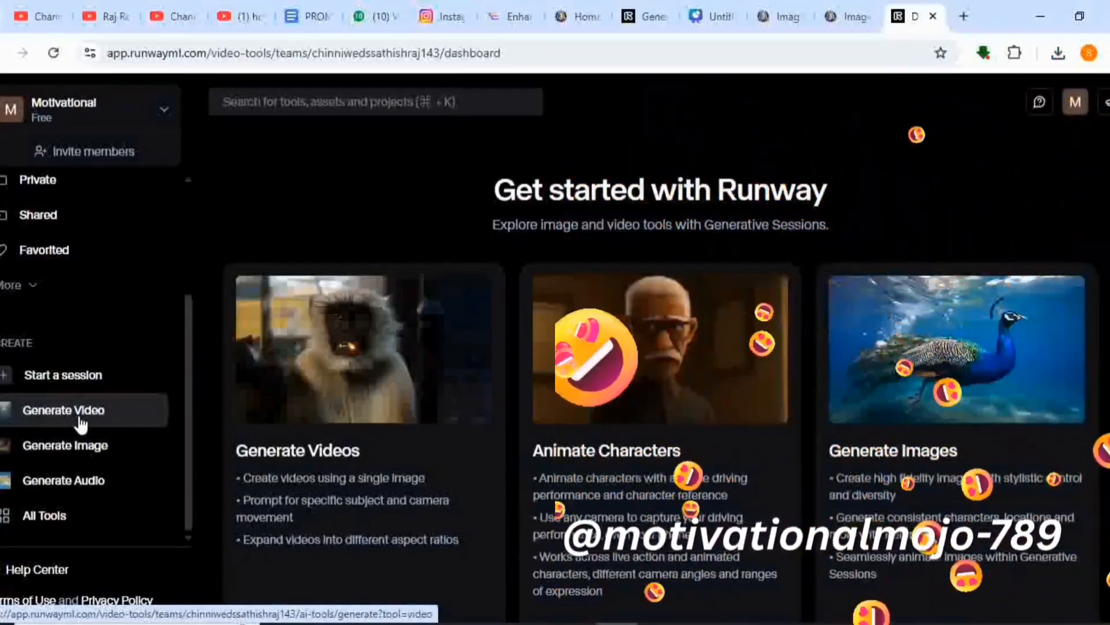
click(80, 420)
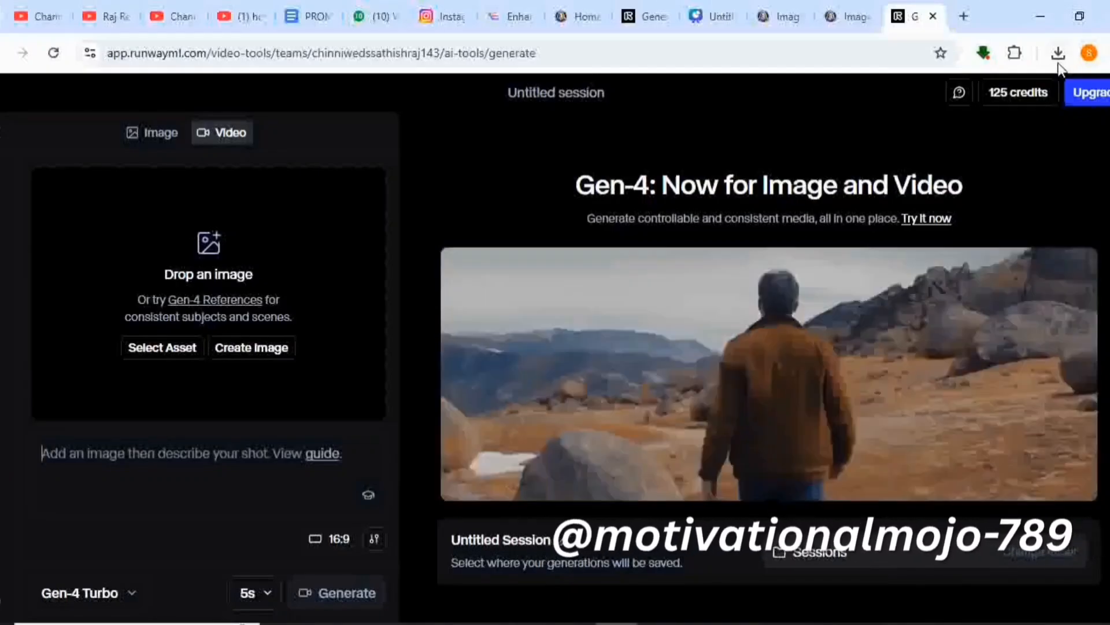
click(1059, 54)
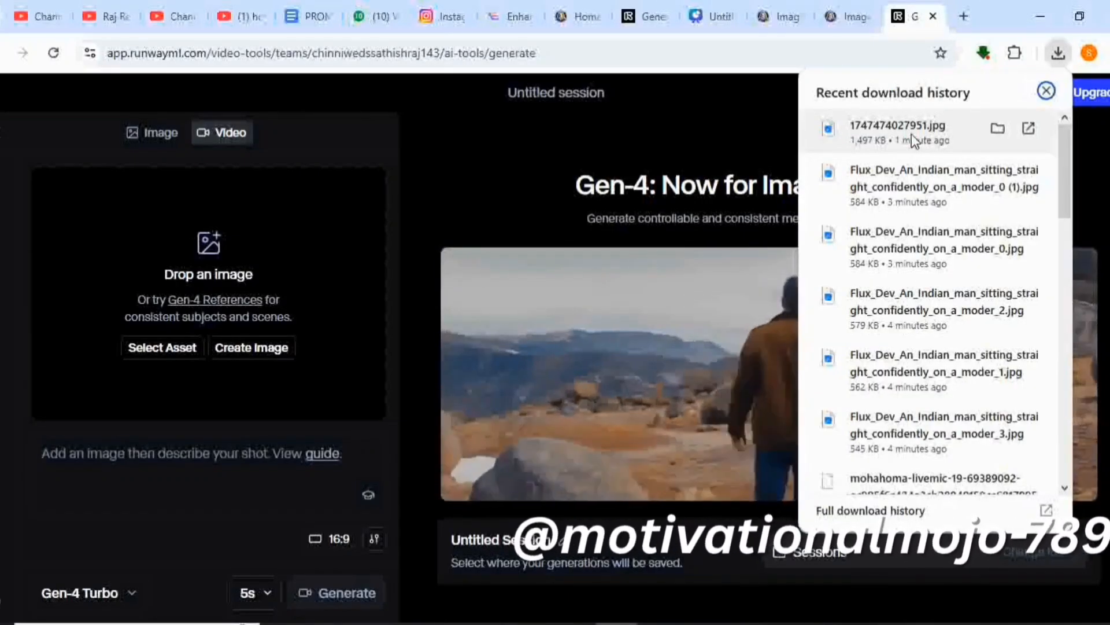
drag(911, 134, 168, 257)
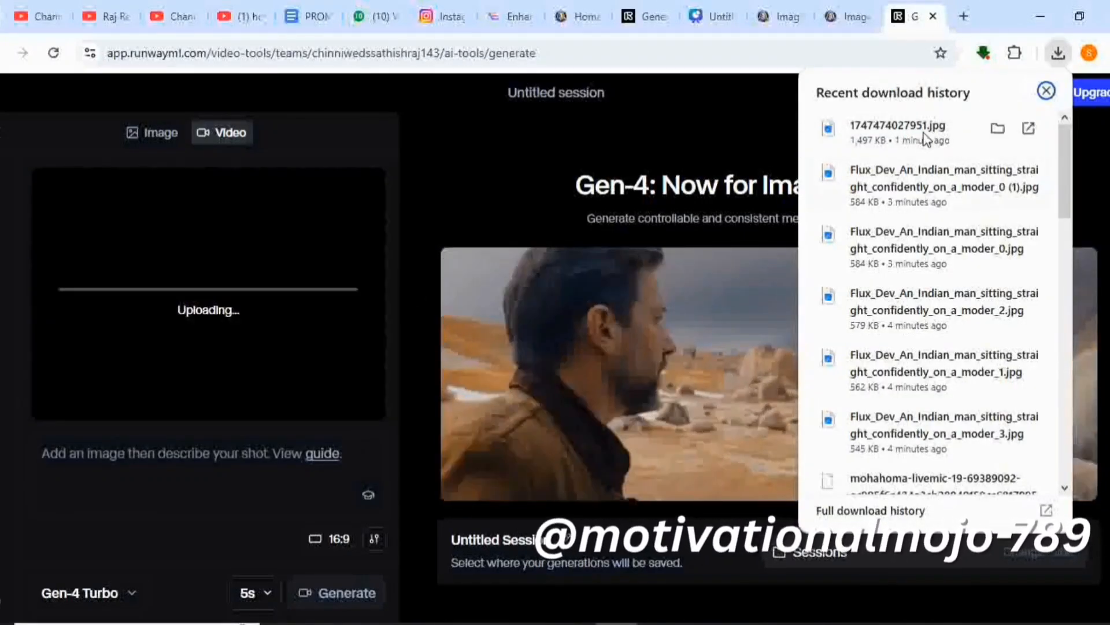
click(1046, 90)
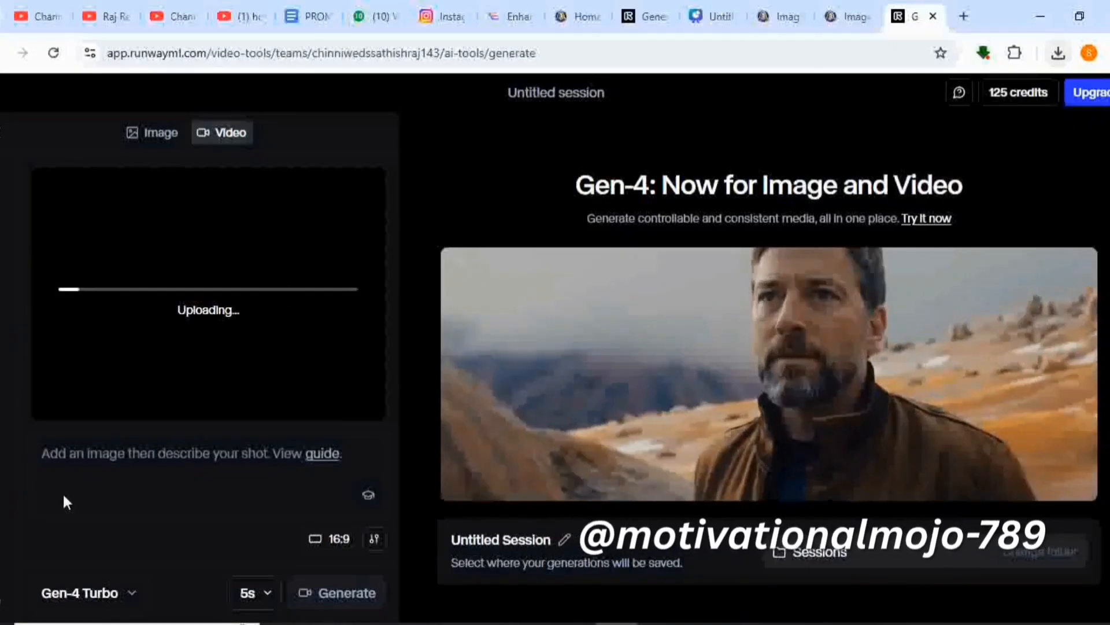
click(108, 464)
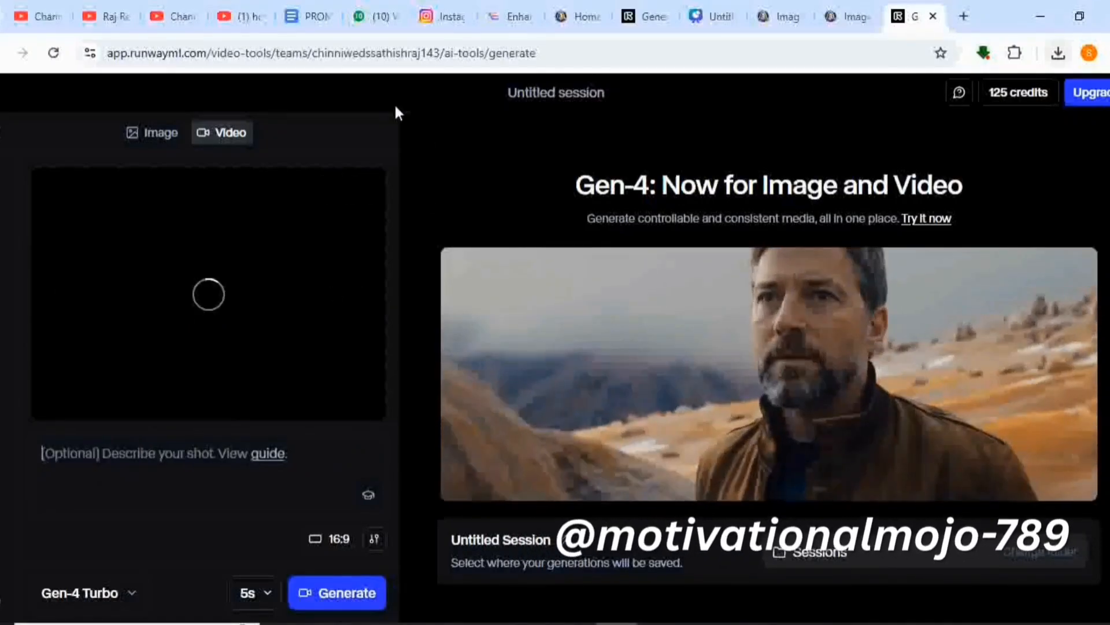
Copy the "Video Prompt (With Hand movements)" text from the PROMPTS document into Runway's shot description
click(318, 17)
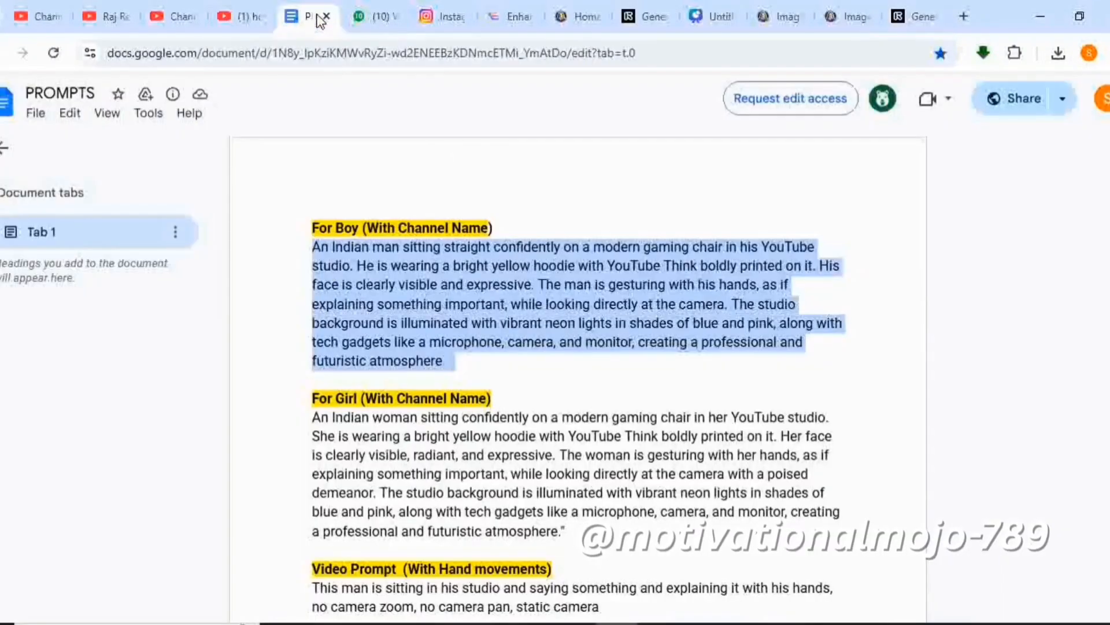
scroll(455, 421, down, 5)
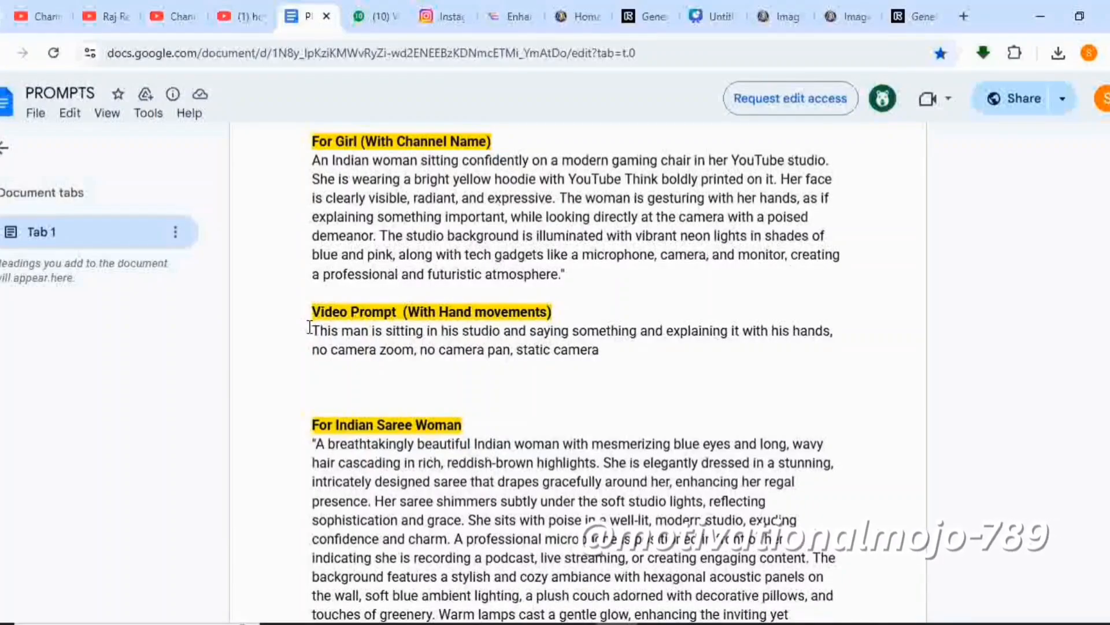
drag(372, 349, 589, 359)
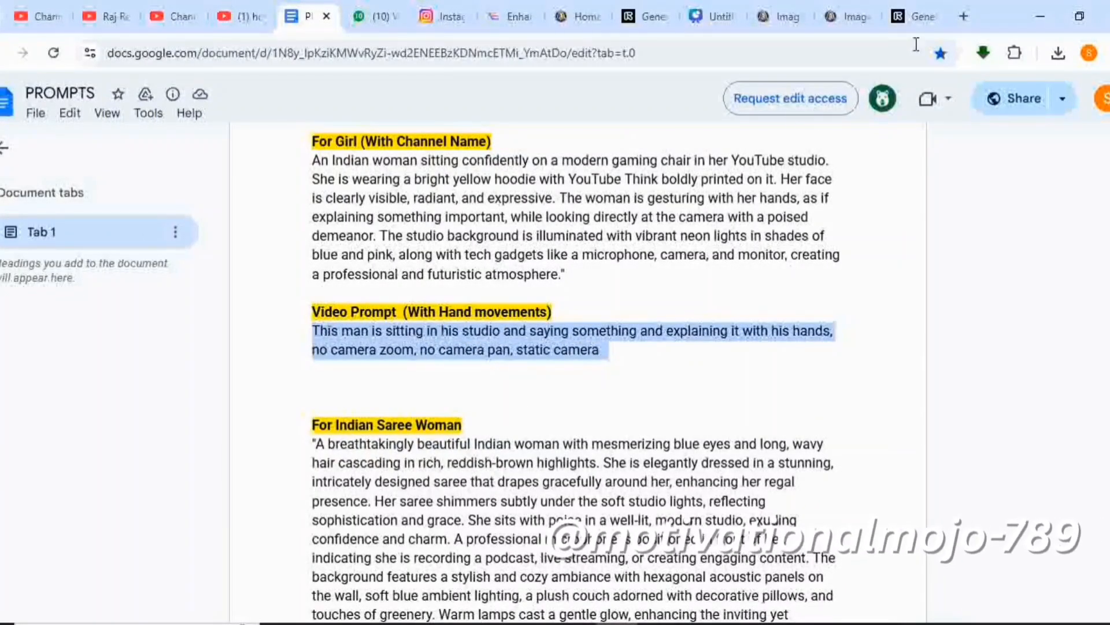
click(925, 15)
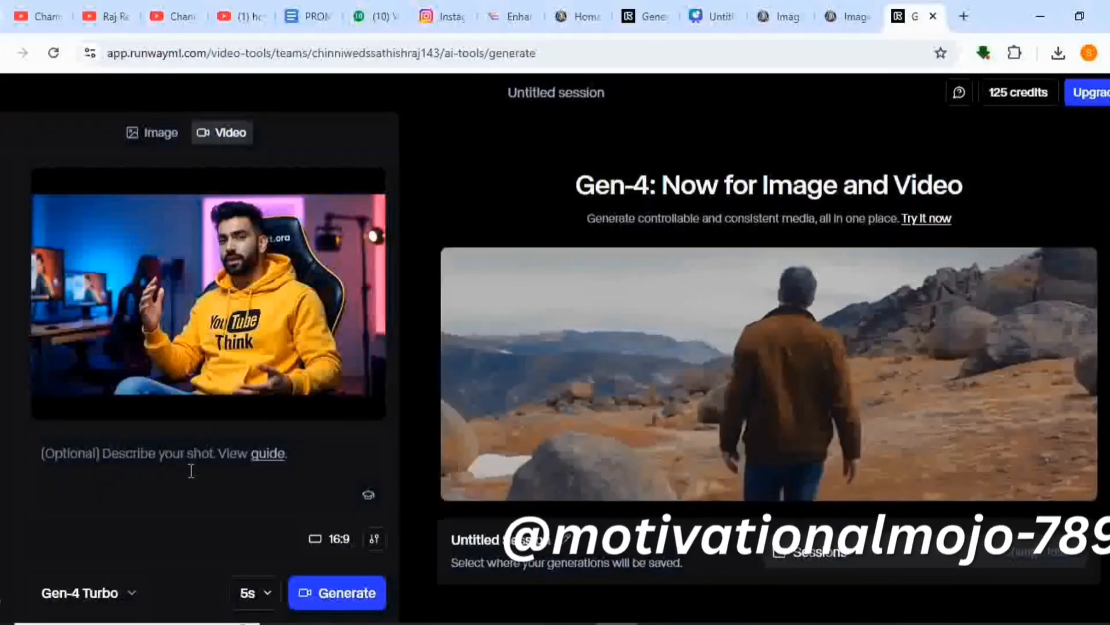
key(ctrl+v)
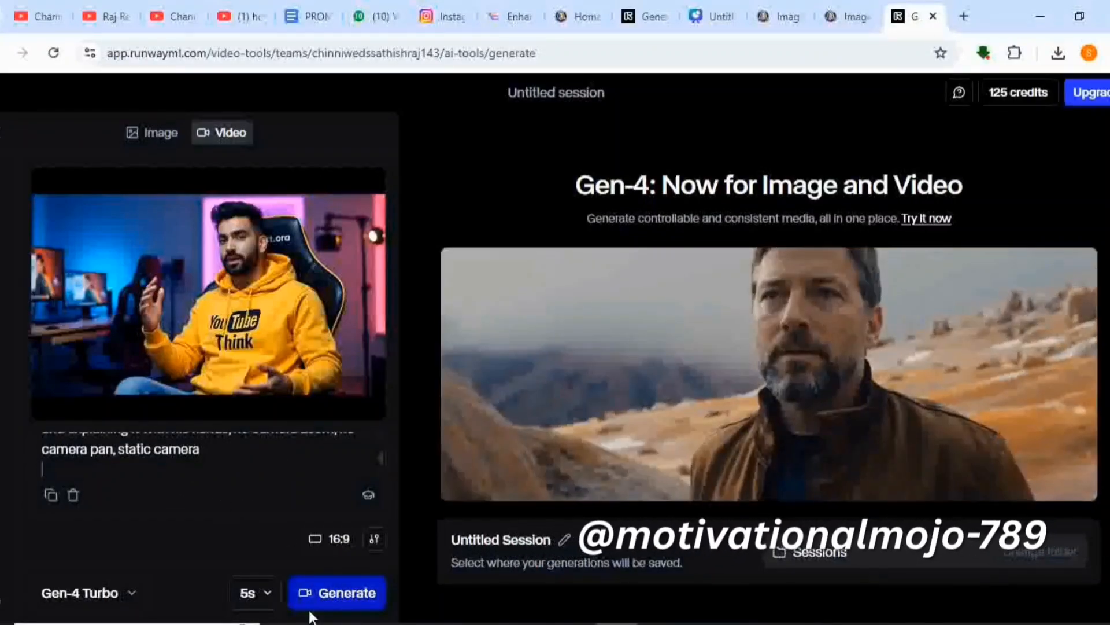
Try a 10-second video duration and set it back to 5 seconds
click(255, 594)
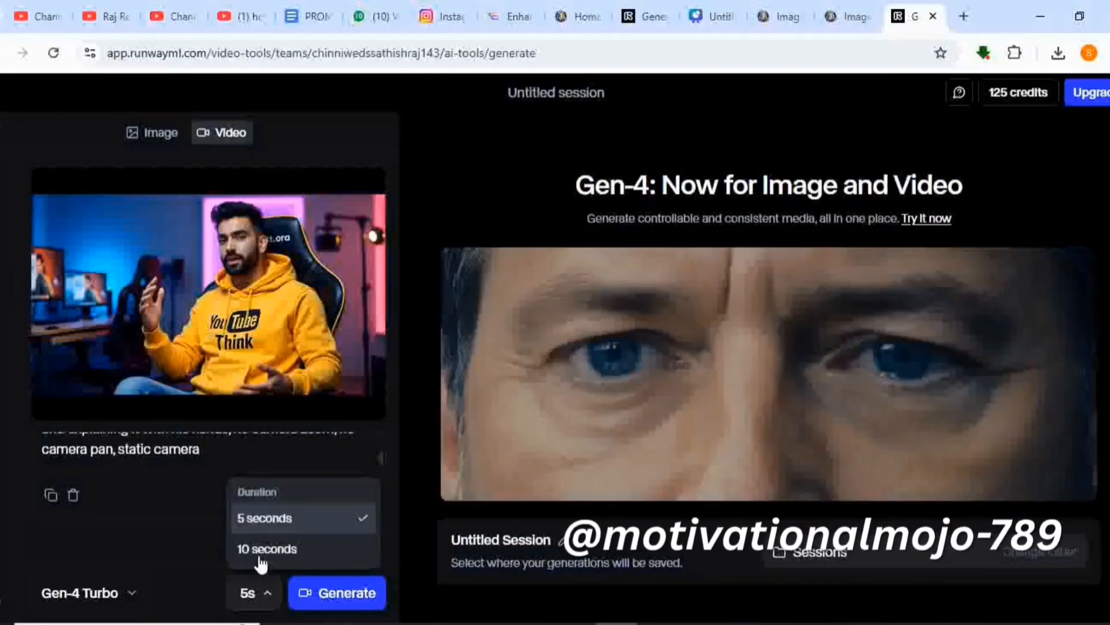
click(265, 550)
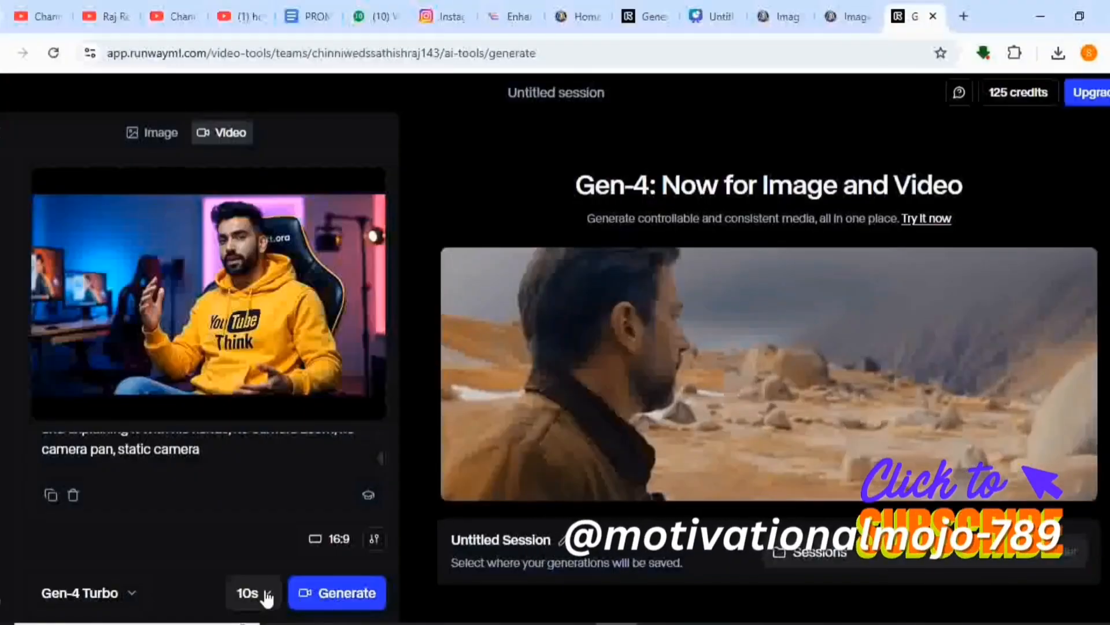
click(266, 595)
click(266, 518)
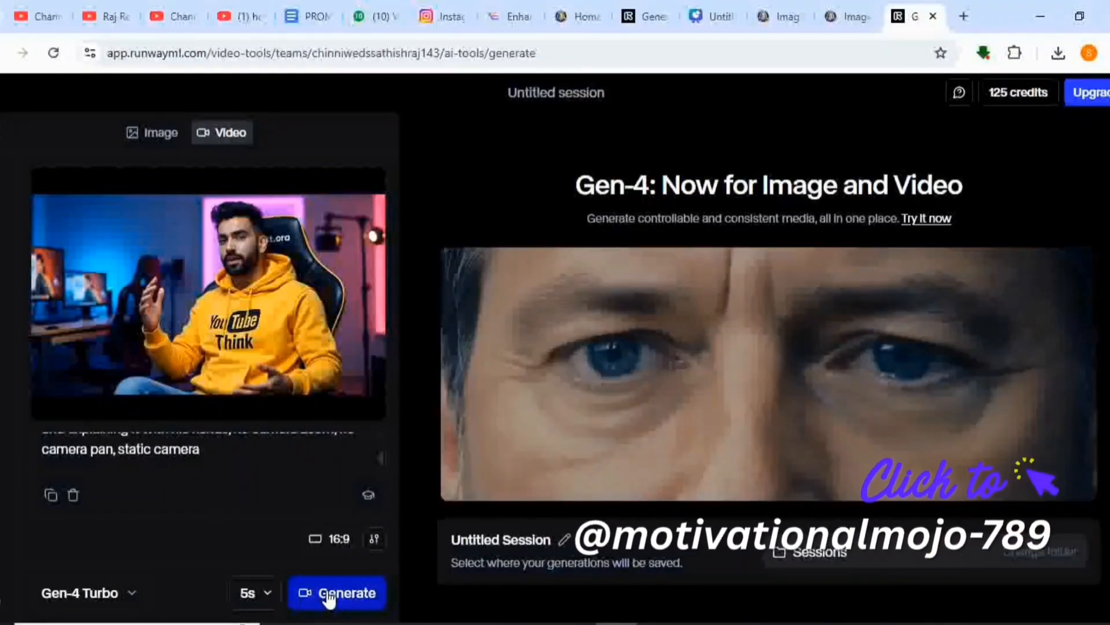
Generate the 5-second Gen-4 Turbo video from the image and prompt, and play the finished clip
click(329, 593)
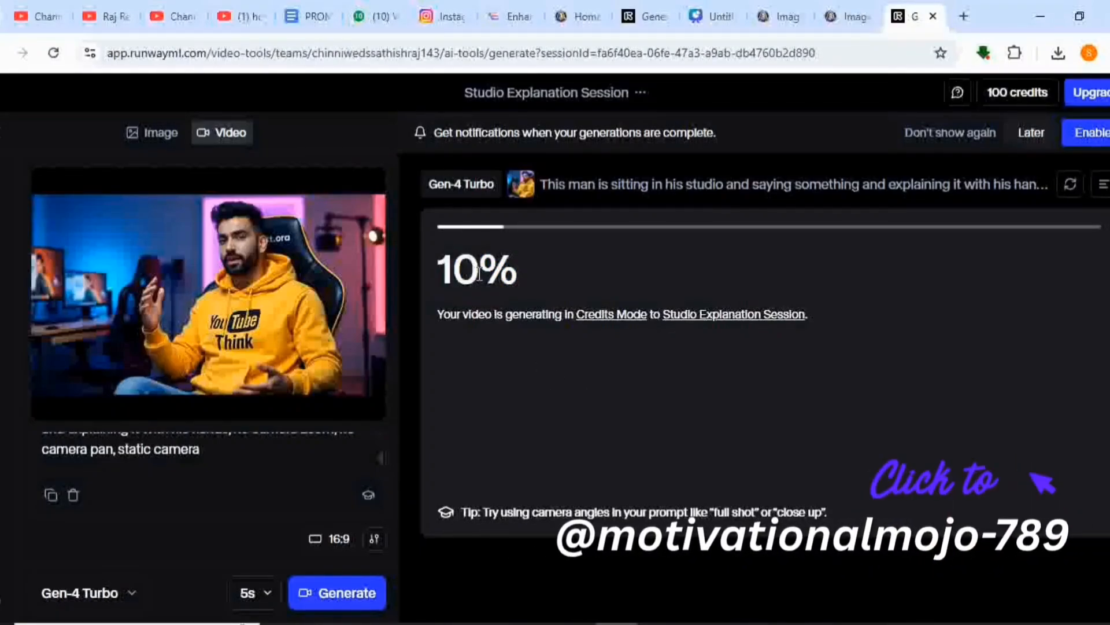
drag(447, 283, 436, 281)
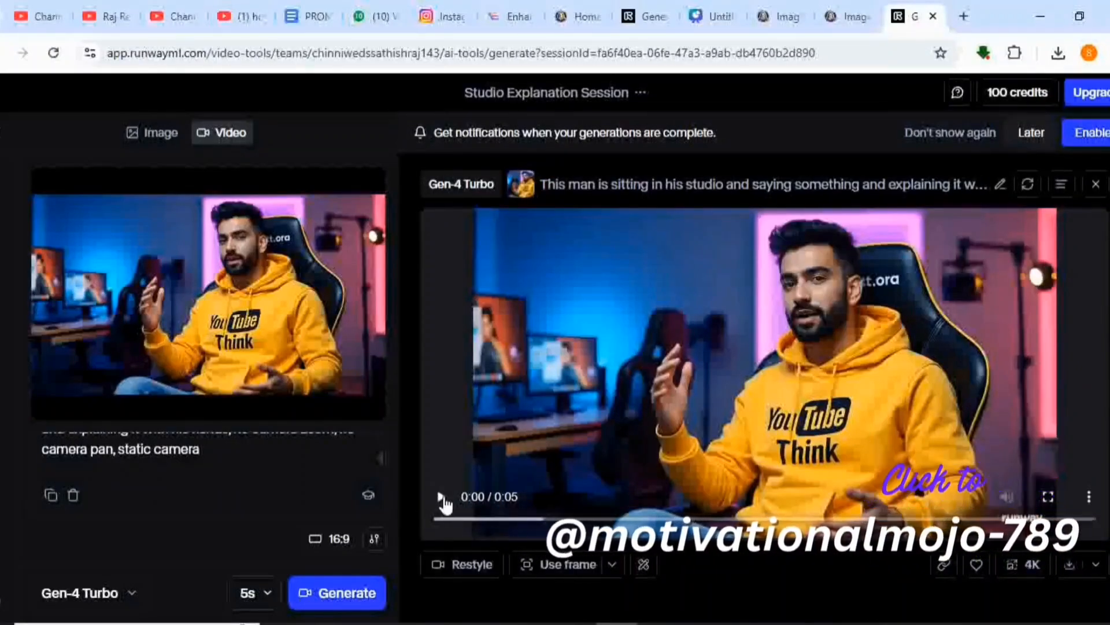
click(442, 497)
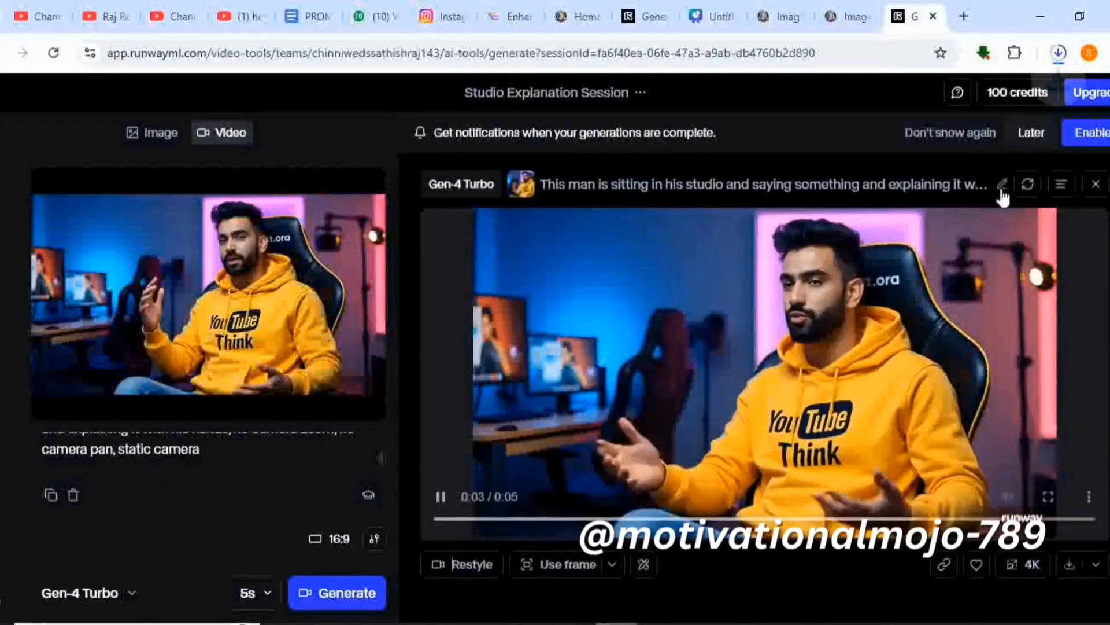
Download the generated clip, watch the saved MP4 full screen from its folder, and close the player
click(1059, 52)
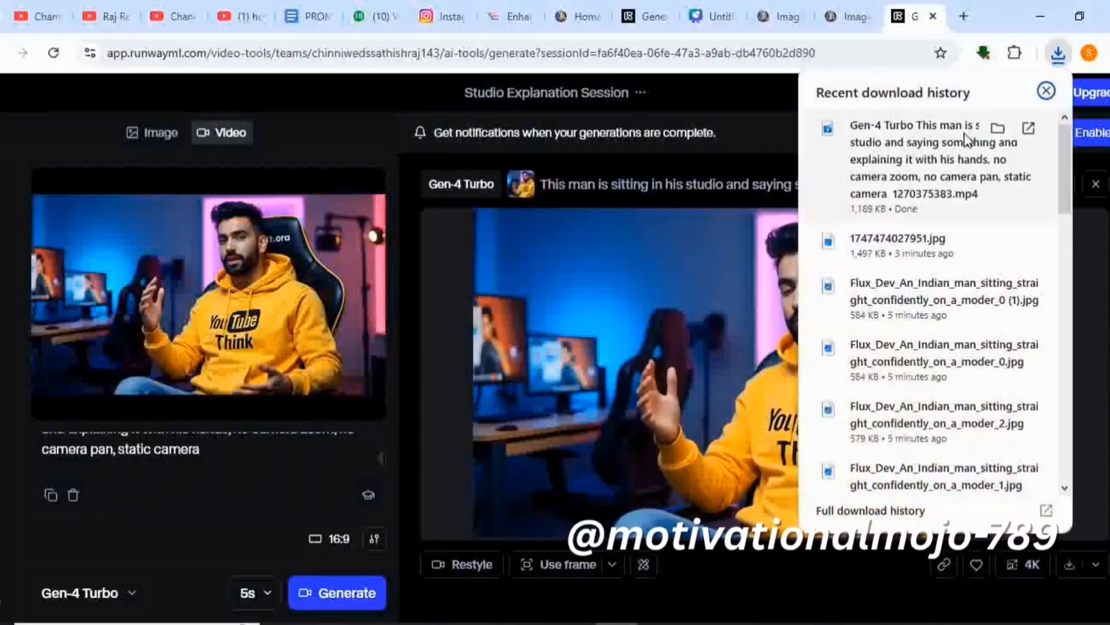
click(998, 127)
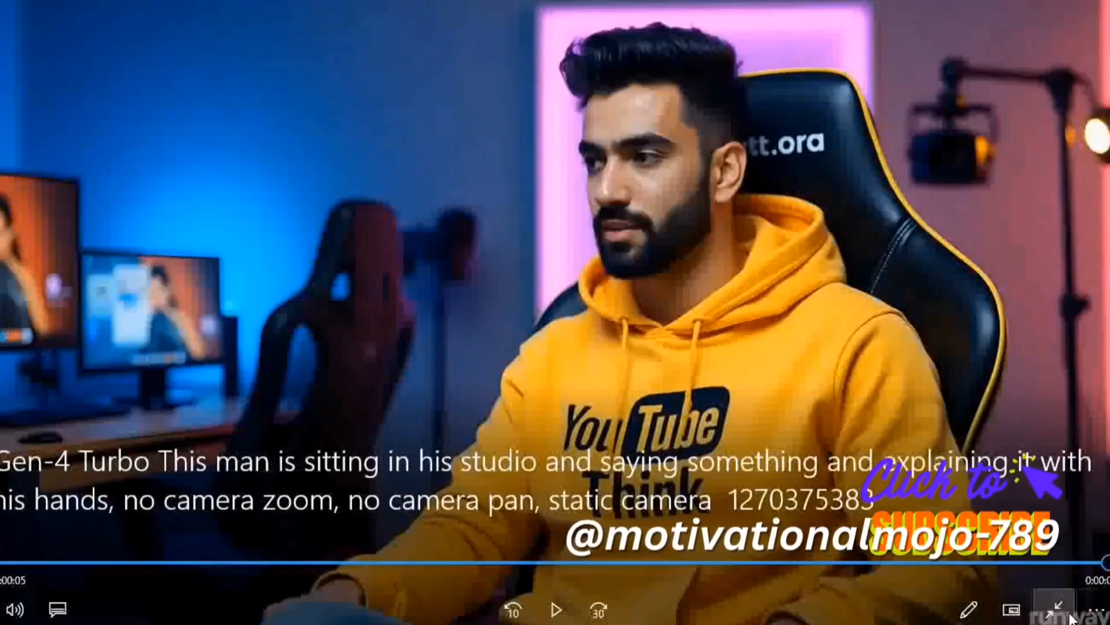
click(1069, 616)
click(1106, 12)
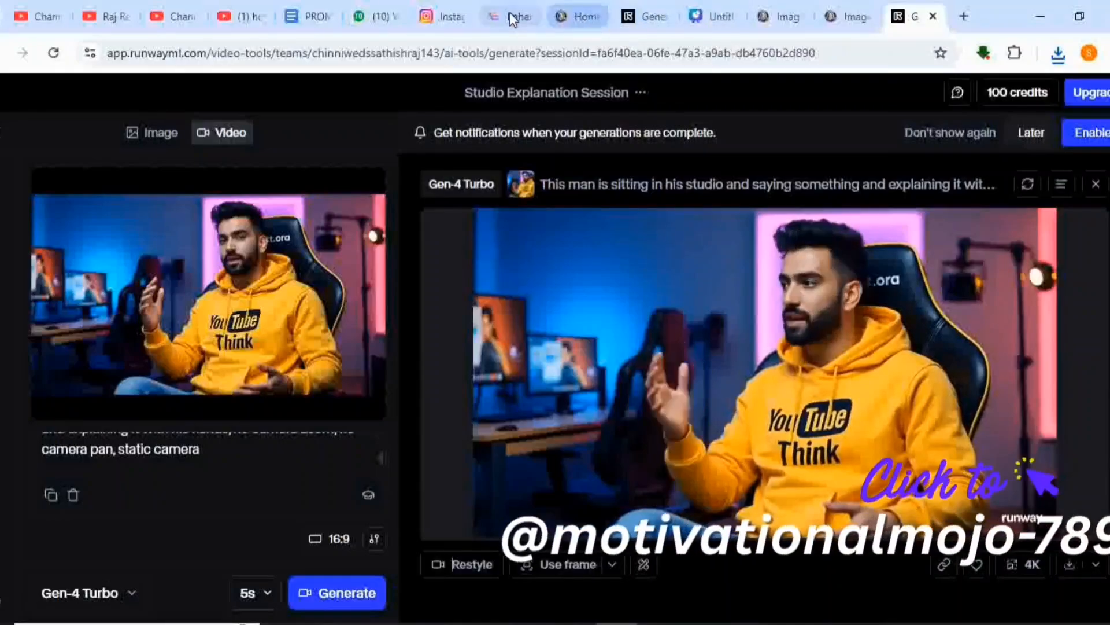
Review the presenter images generated in Leonardo.Ai, including the earlier generations, alongside the PROMPTS document
click(845, 16)
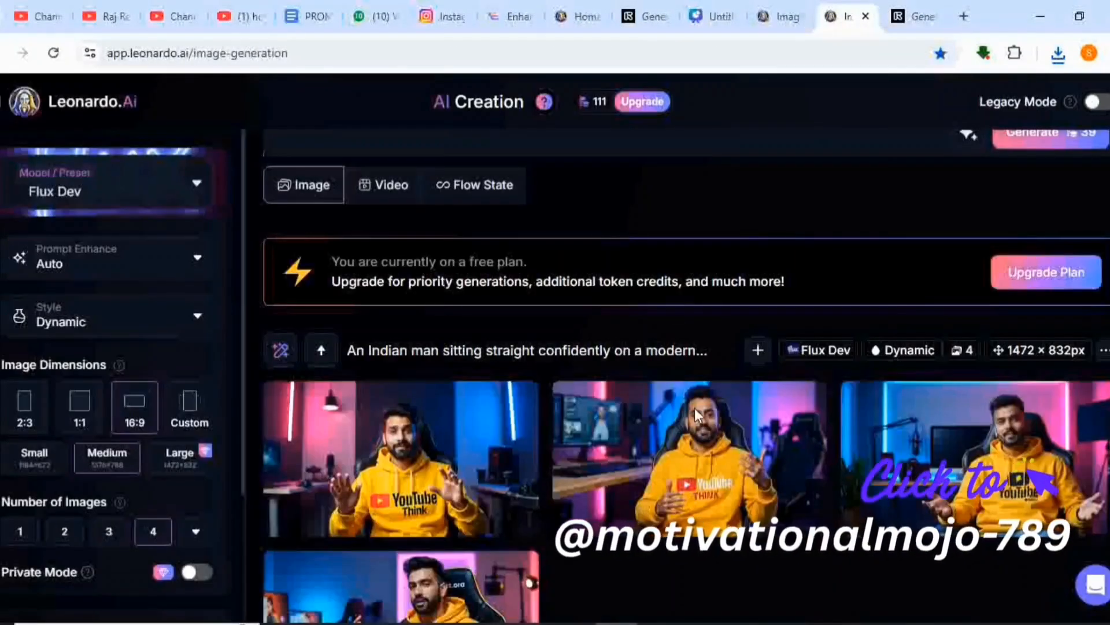
scroll(695, 408, down, 2)
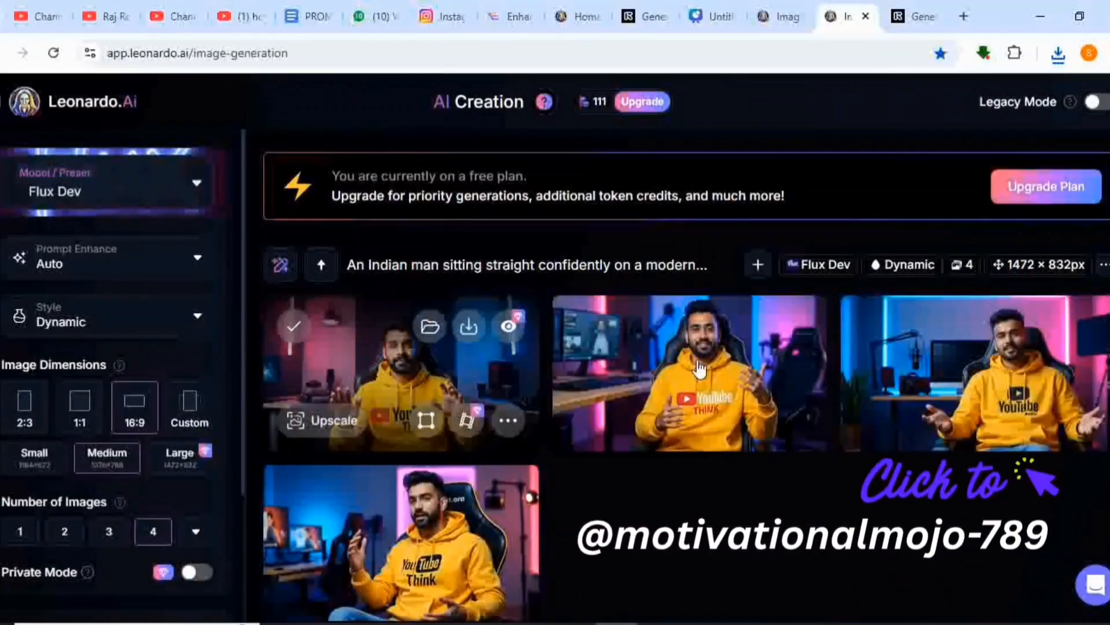
click(306, 16)
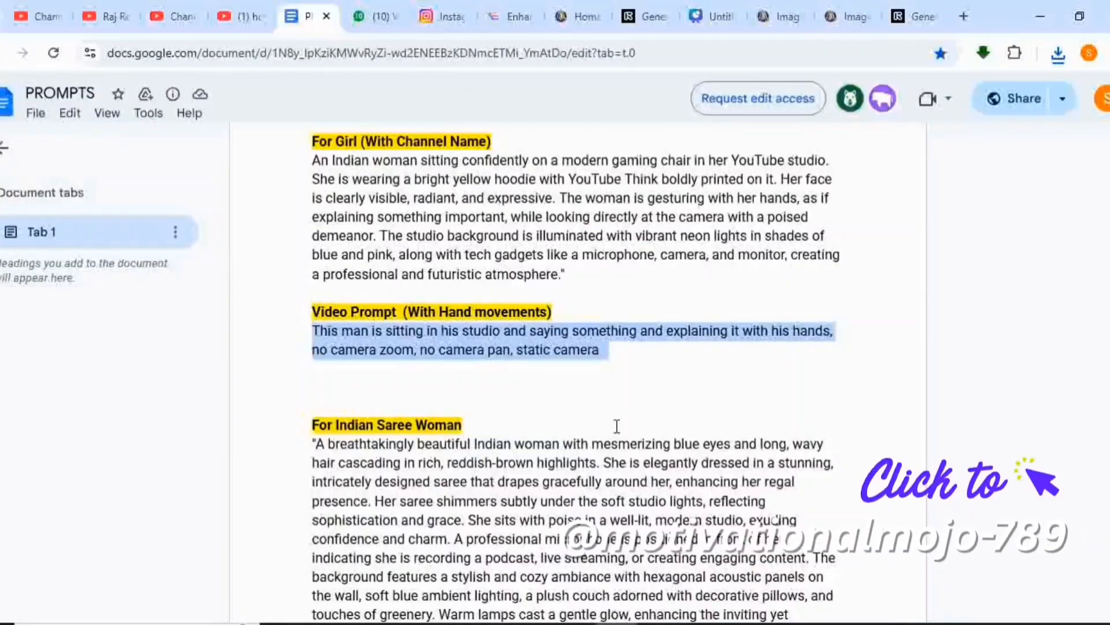
click(852, 16)
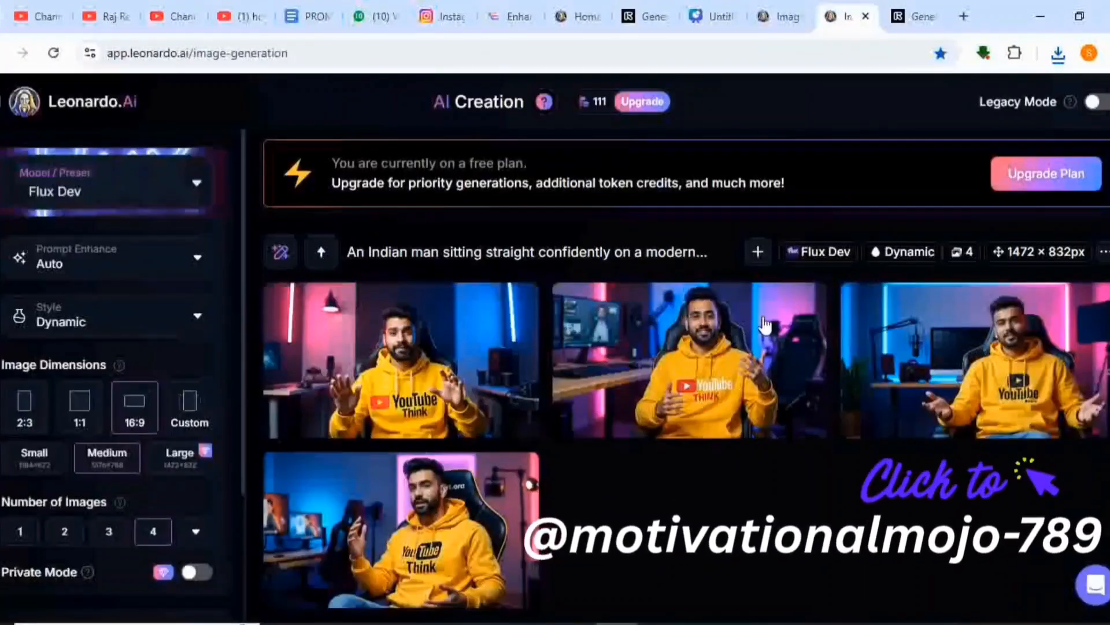
scroll(758, 315, down, 10)
mouse_move(726, 242)
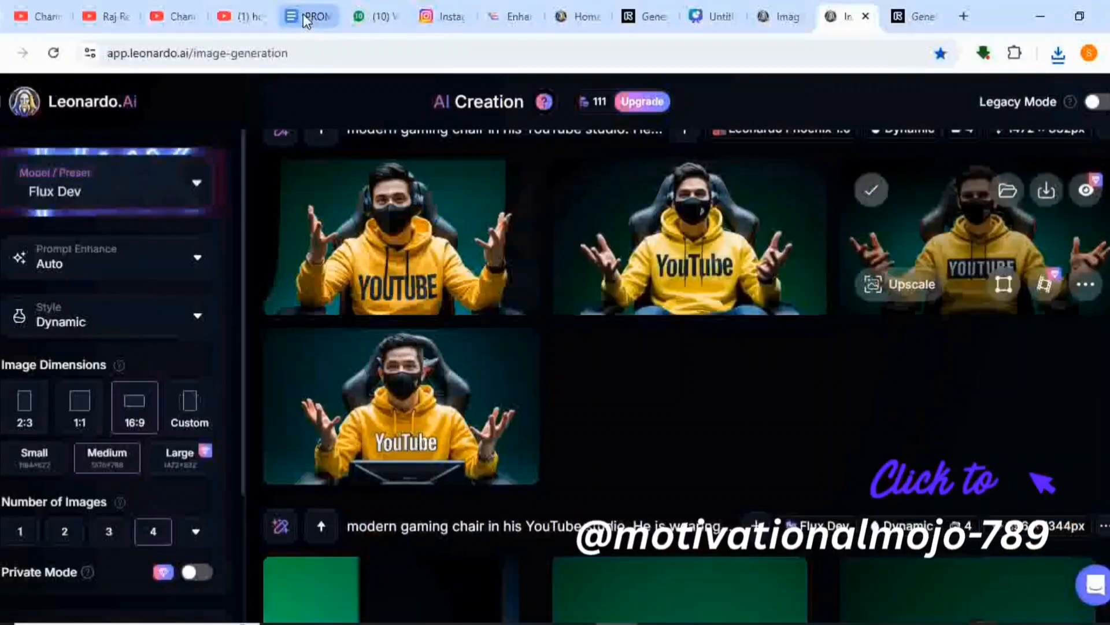
Look through the other character and video prompts in the PROMPTS document and return to its beginning
click(303, 13)
scroll(569, 343, down, 5)
scroll(441, 303, down, 7)
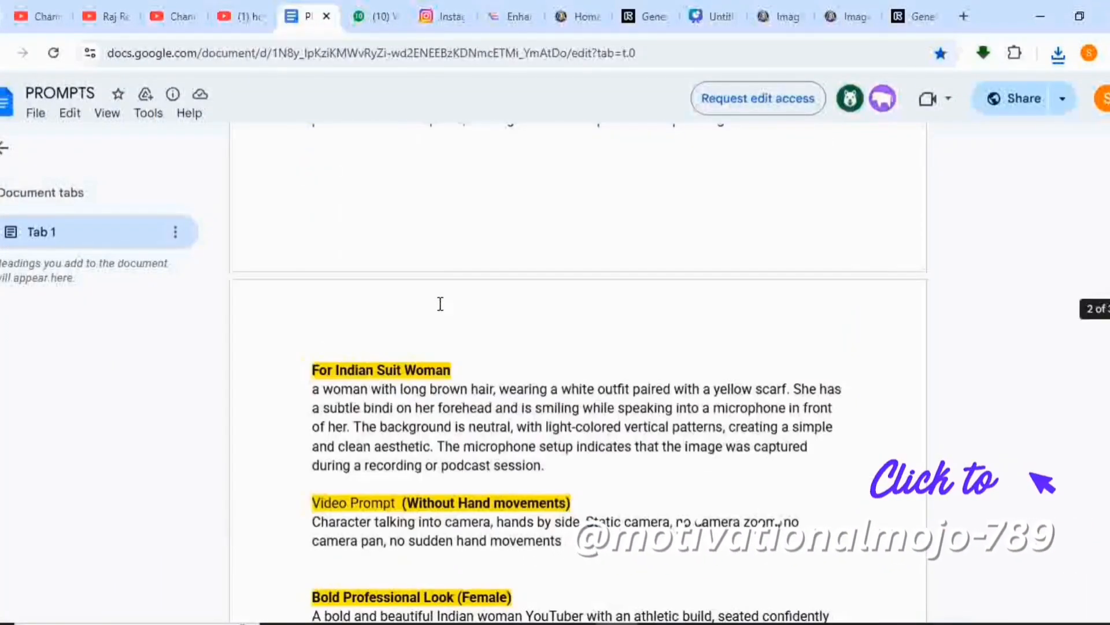
scroll(433, 366, down, 2)
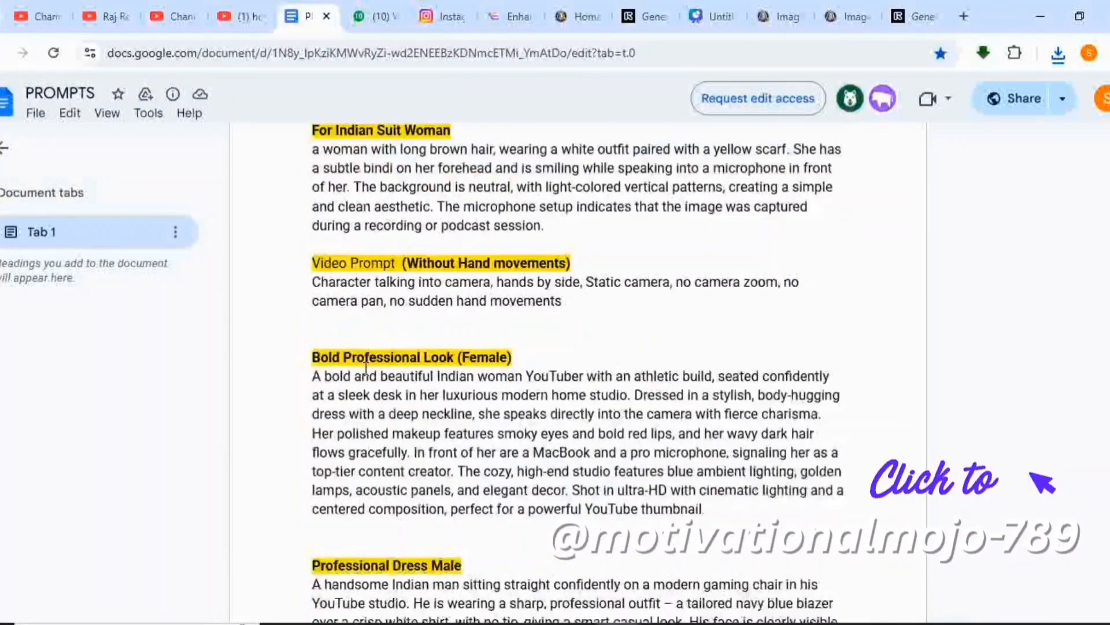
scroll(302, 372, down, 3)
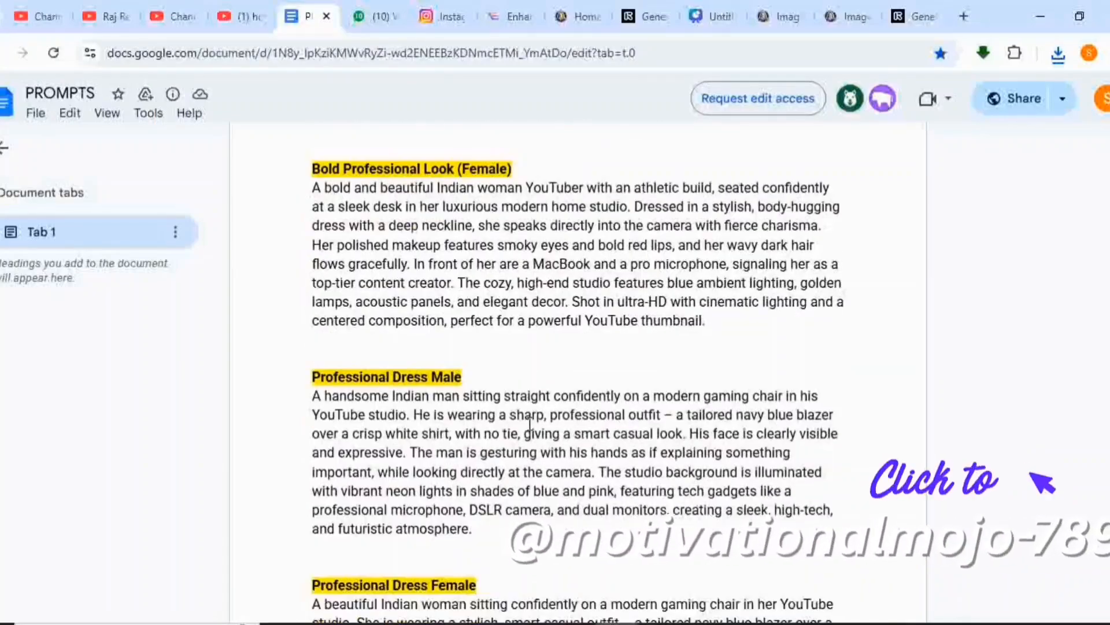
scroll(495, 424, down, 3)
scroll(488, 400, up, 20)
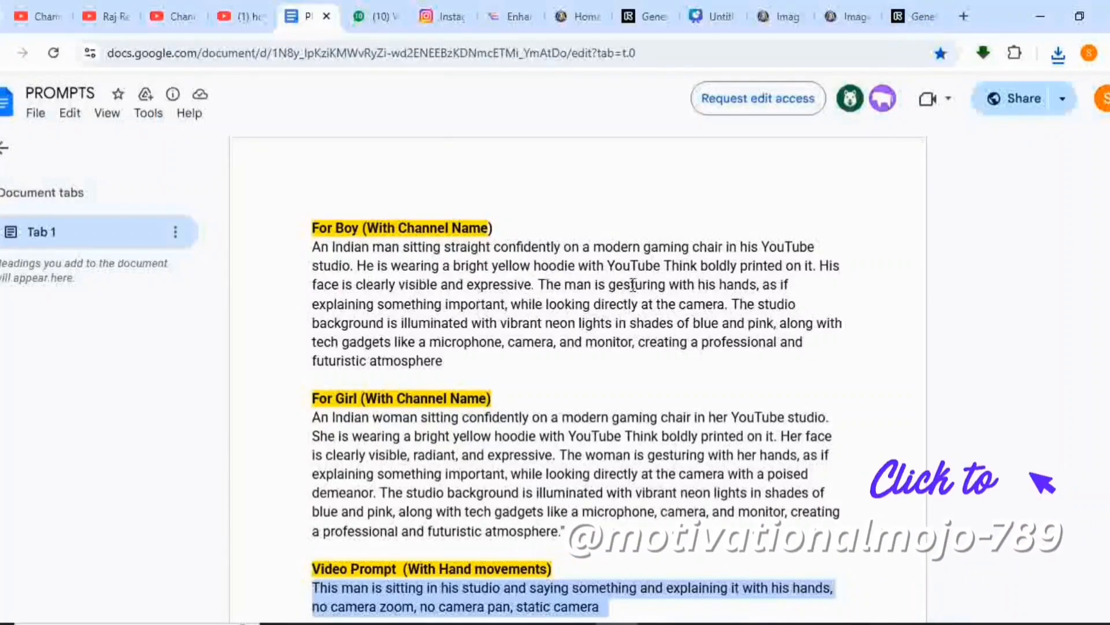
Switch back to the Runway session and pause the generated presenter clip
click(919, 18)
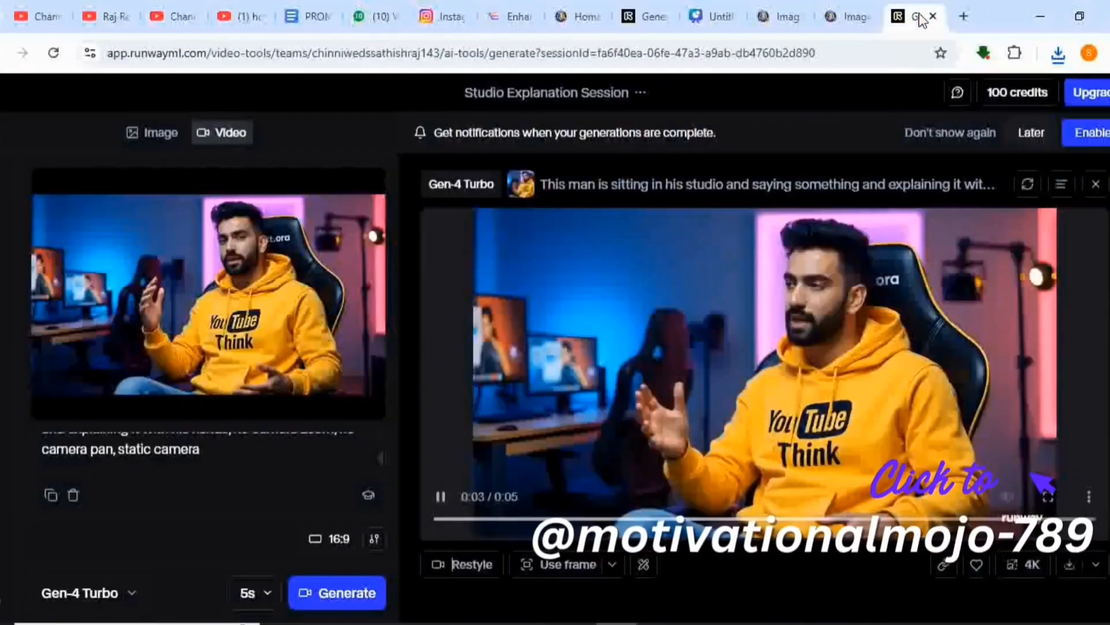
click(441, 496)
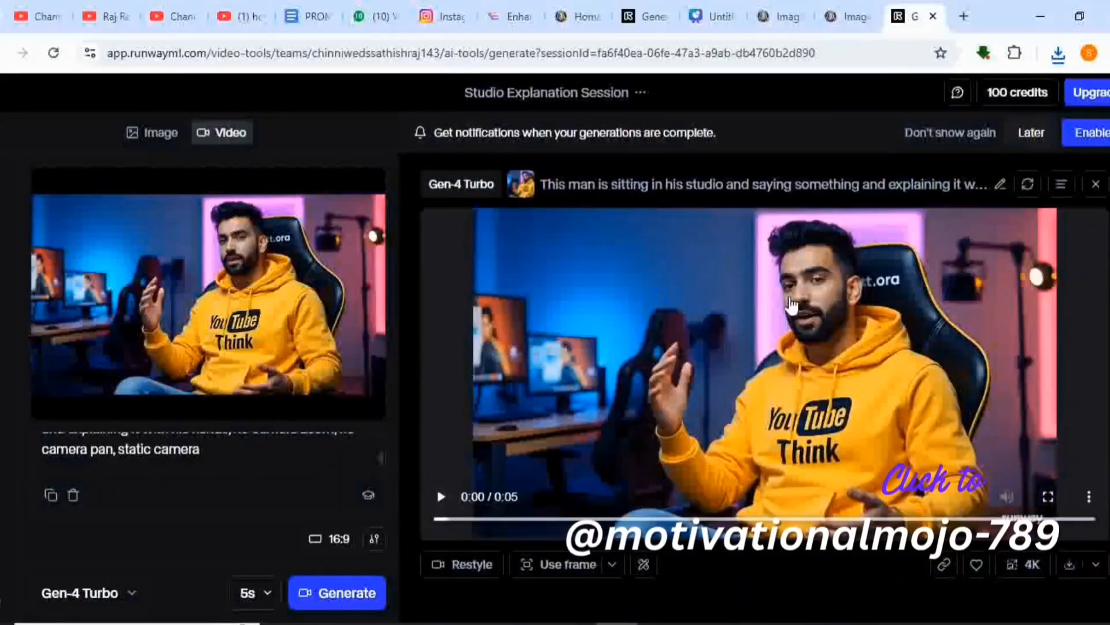